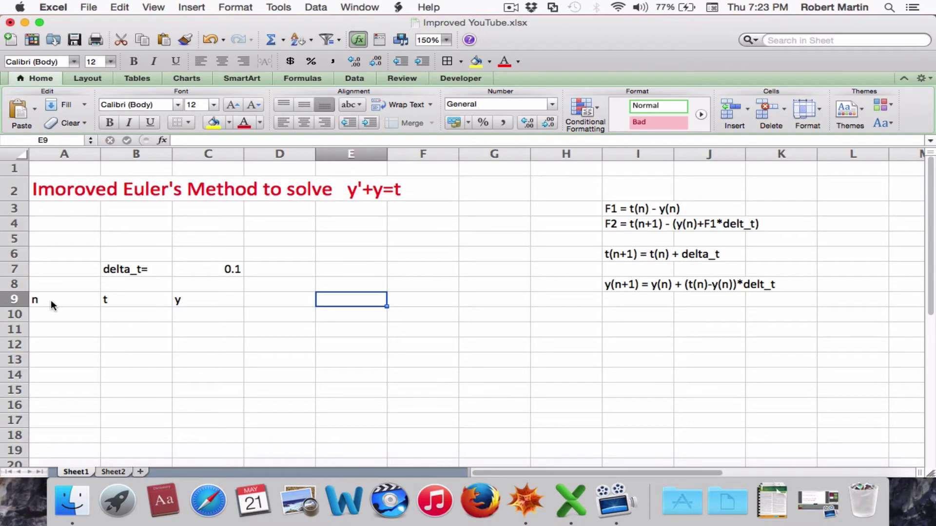
# Step: Add the column headings F1 in cell E9 and F2 in cell F9
pyautogui.write('F1')
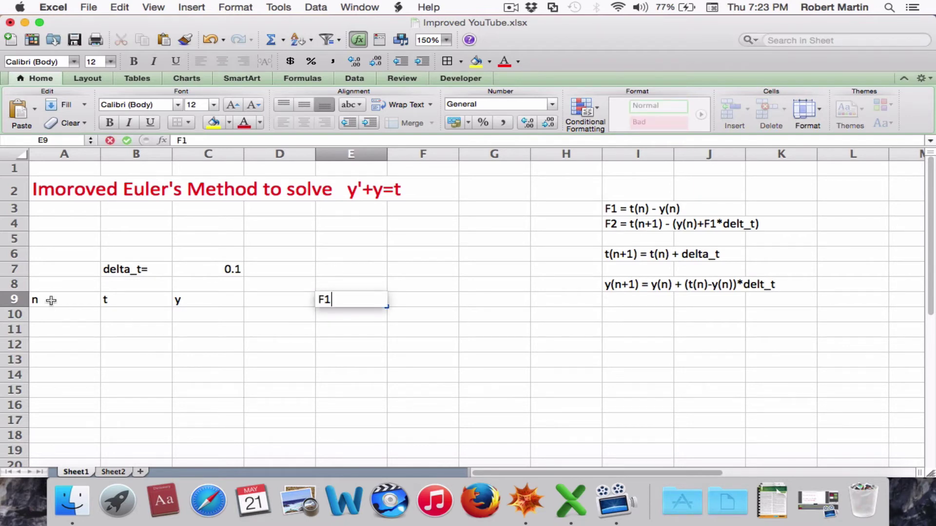
pyautogui.press('Tab')
pyautogui.write('F2')
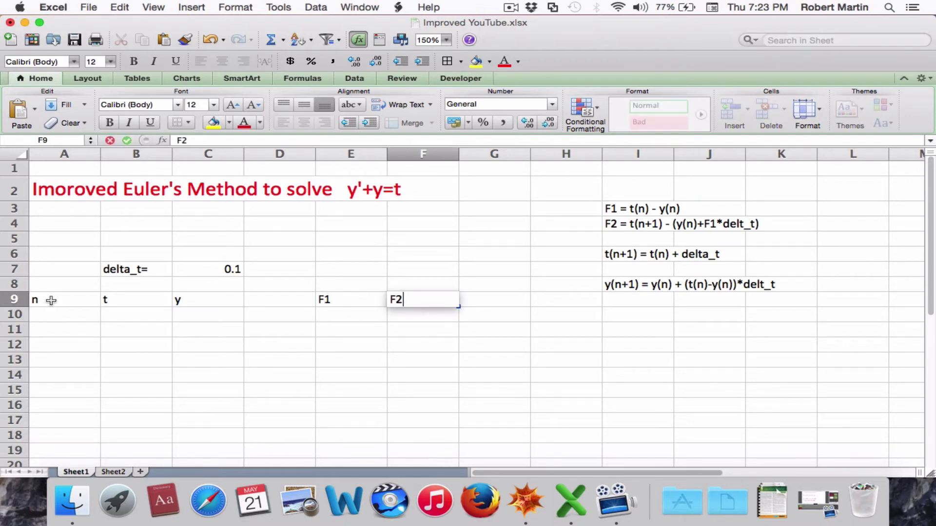
# Step: Enter the initial values in row 10: n as 0, t as 0 and y as 0.5
pyautogui.click(91, 316)
pyautogui.write('0')
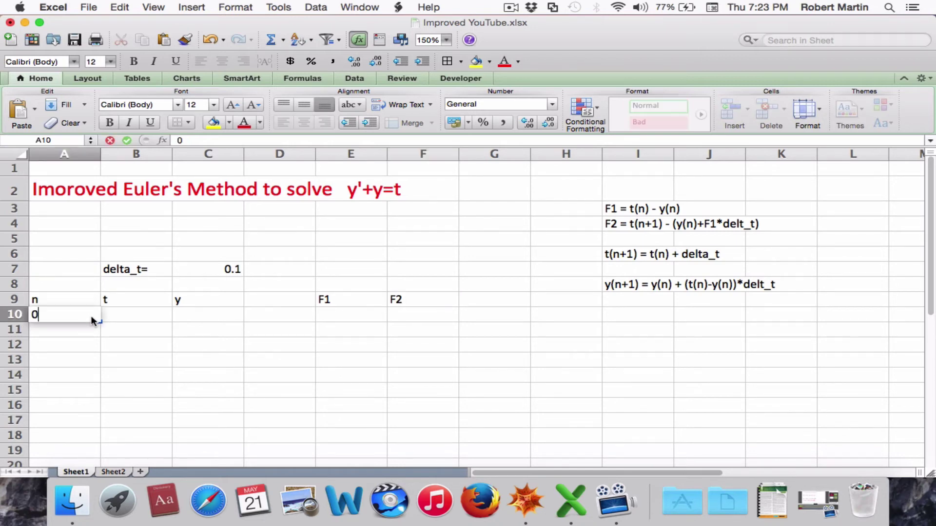
pyautogui.click(118, 318)
pyautogui.write('0')
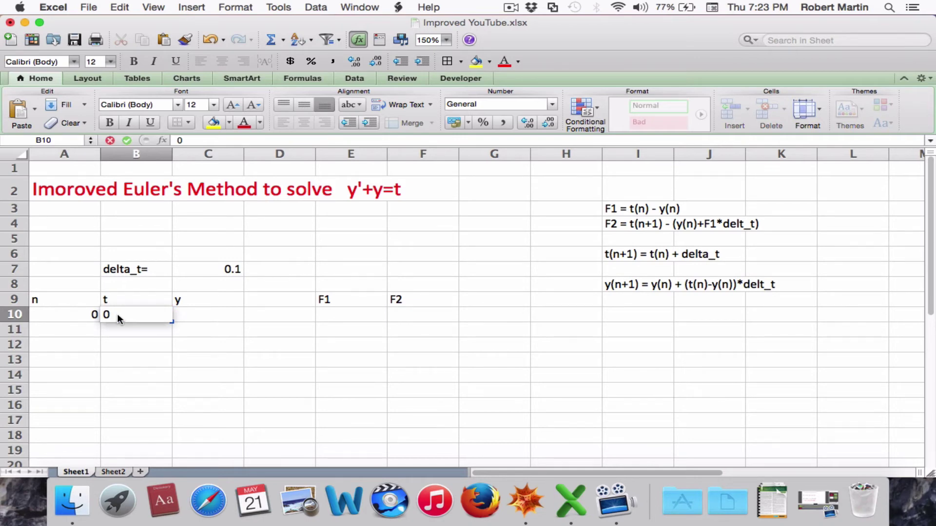
pyautogui.press('Tab')
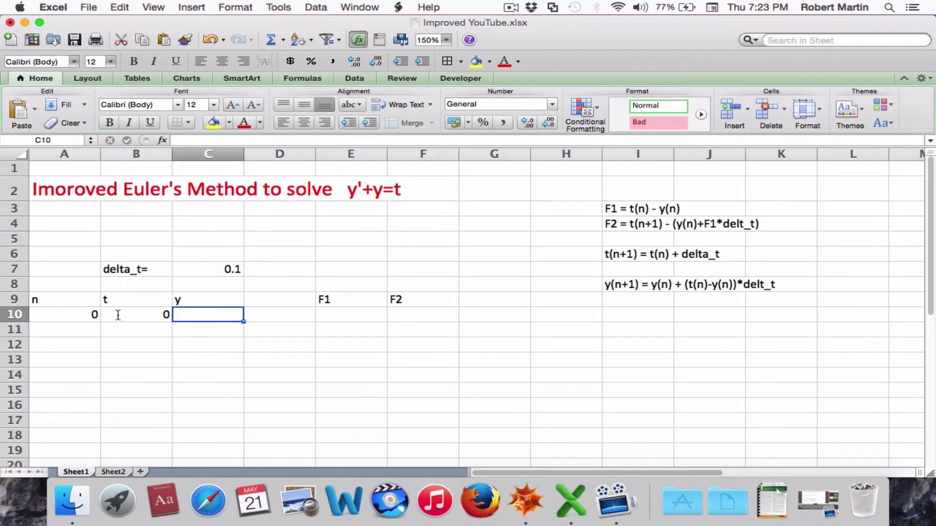
pyautogui.write('0')
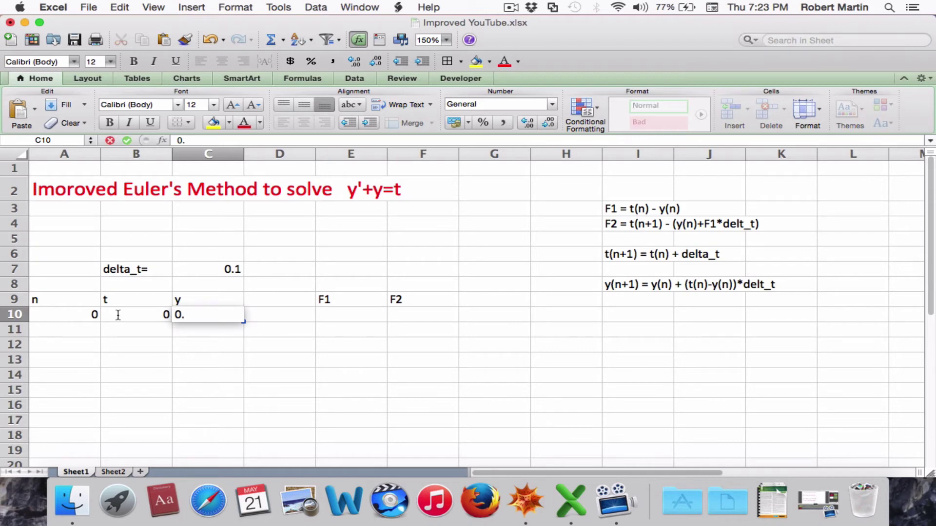
pyautogui.write('.5')
pyautogui.press('Tab')
# Step: Enter the formula =B10-C10 in cell E10 to calculate F1 from t and y
pyautogui.press('Tab')
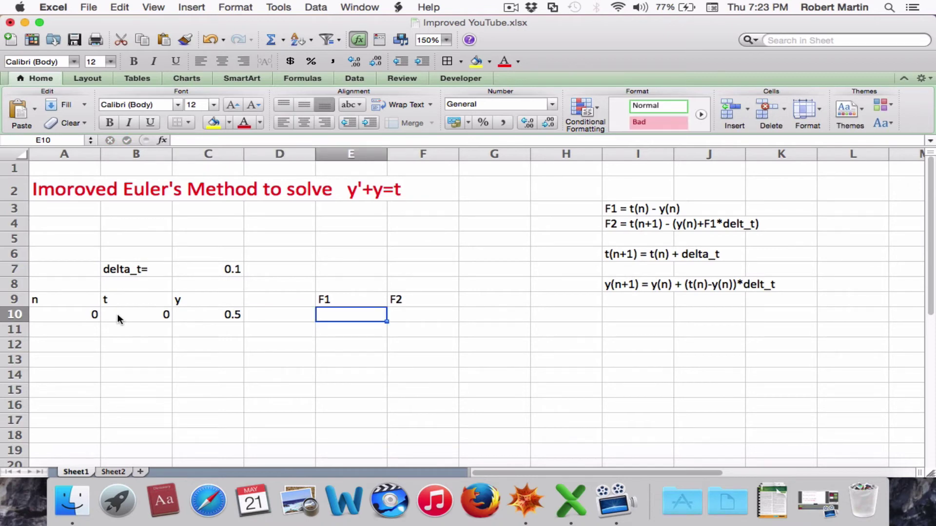
pyautogui.write('=')
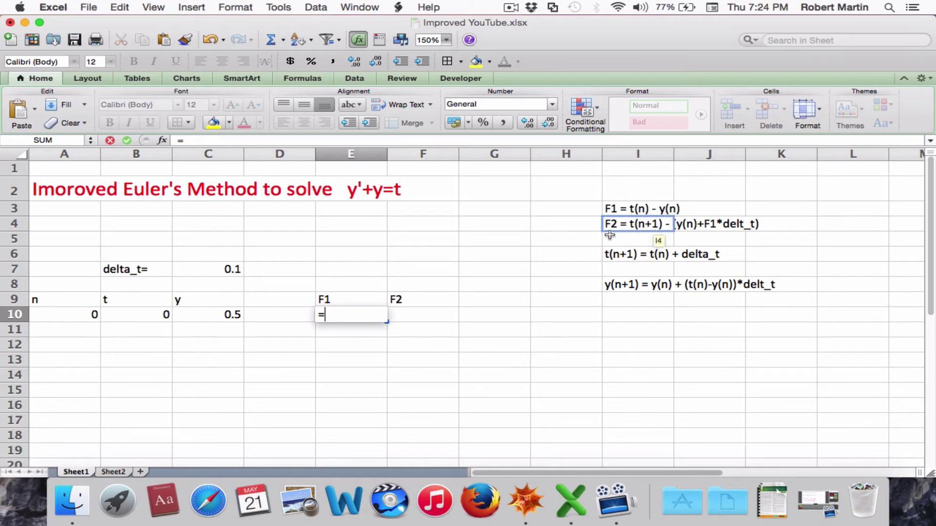
pyautogui.click(151, 316)
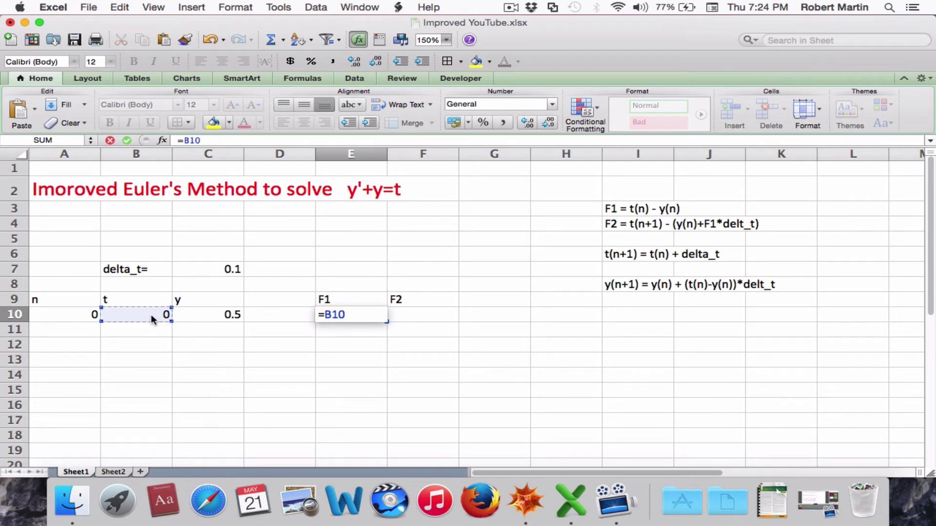
pyautogui.write('-')
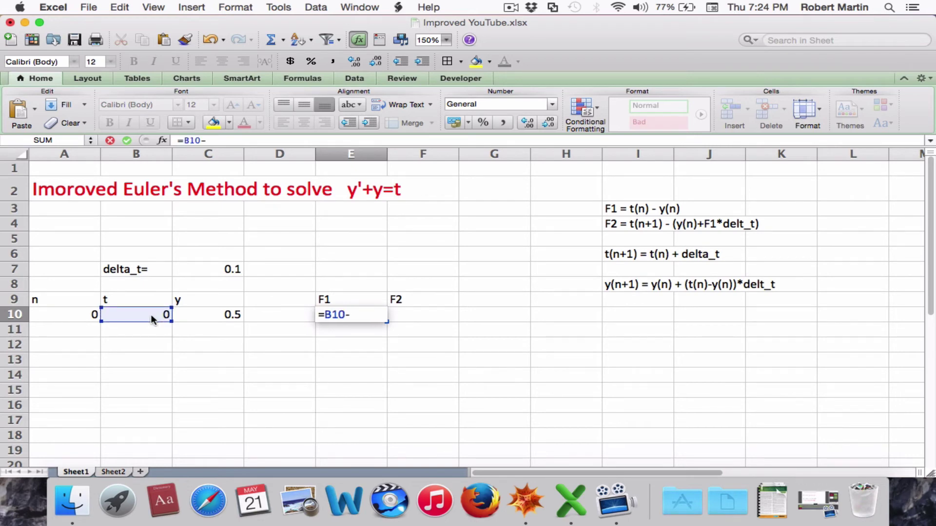
pyautogui.click(203, 314)
pyautogui.press('Return')
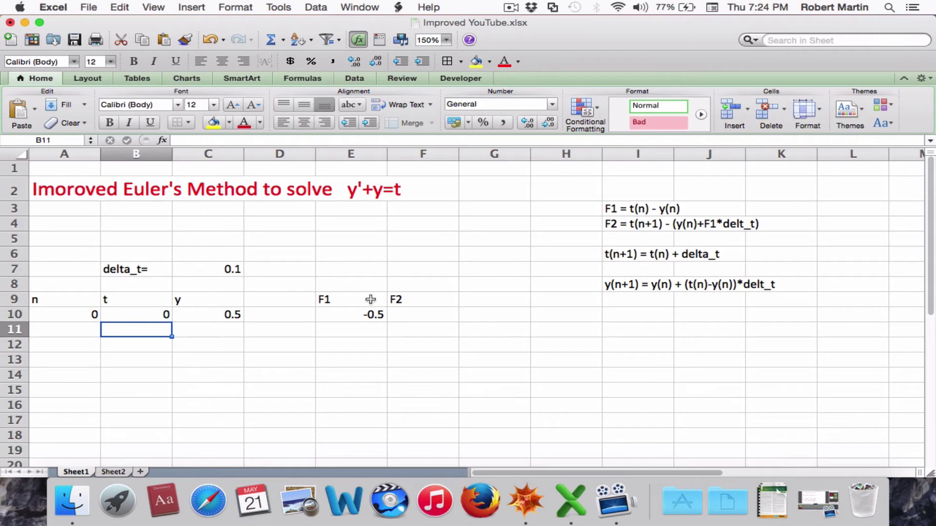
# Step: Begin the F2 formula in cell F10 with =B10+$C$7, using an absolute reference for delta_t
pyautogui.click(413, 314)
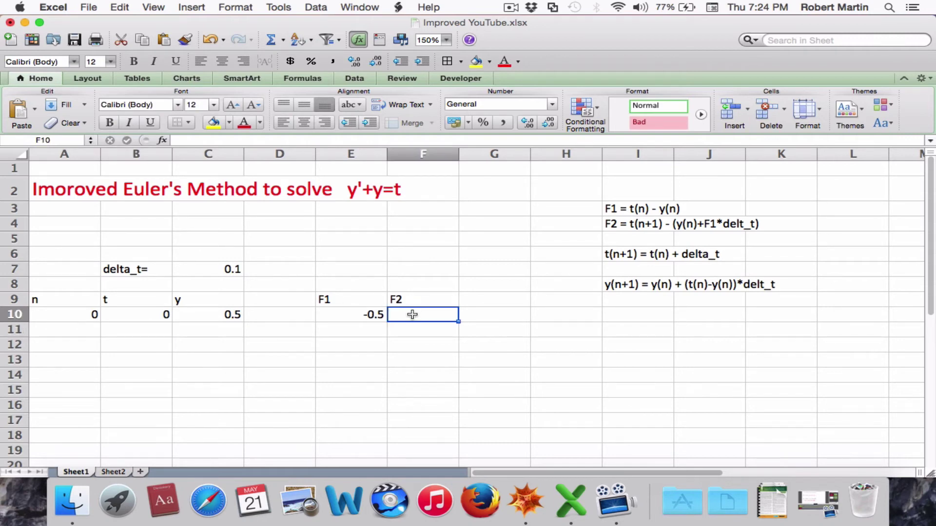
pyautogui.write('=')
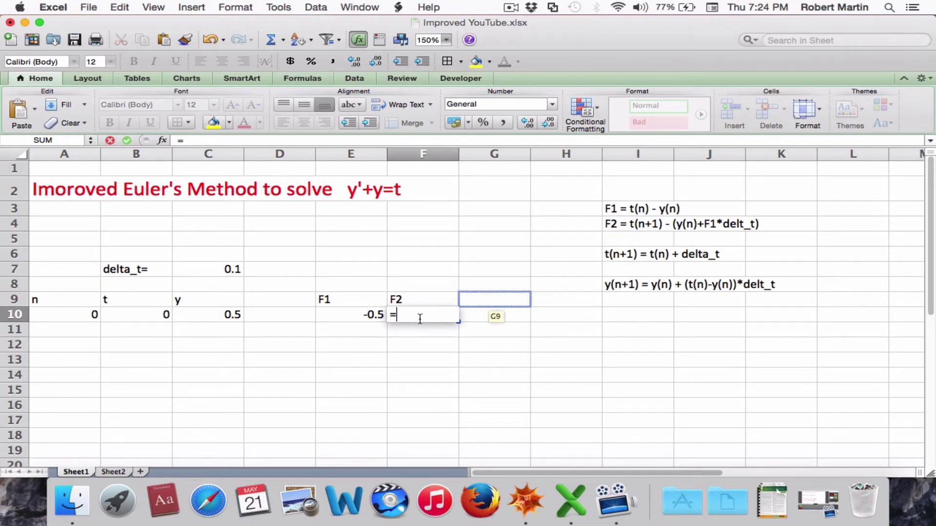
pyautogui.click(148, 316)
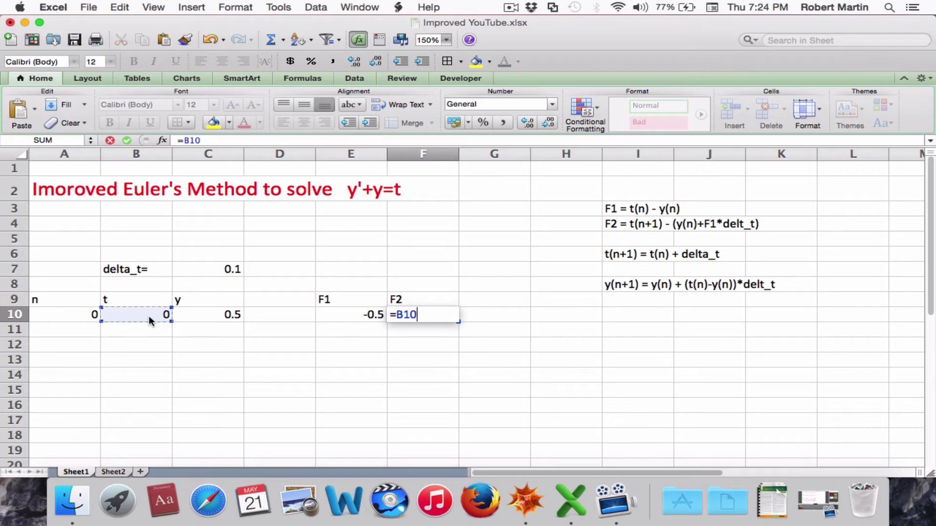
pyautogui.write('+')
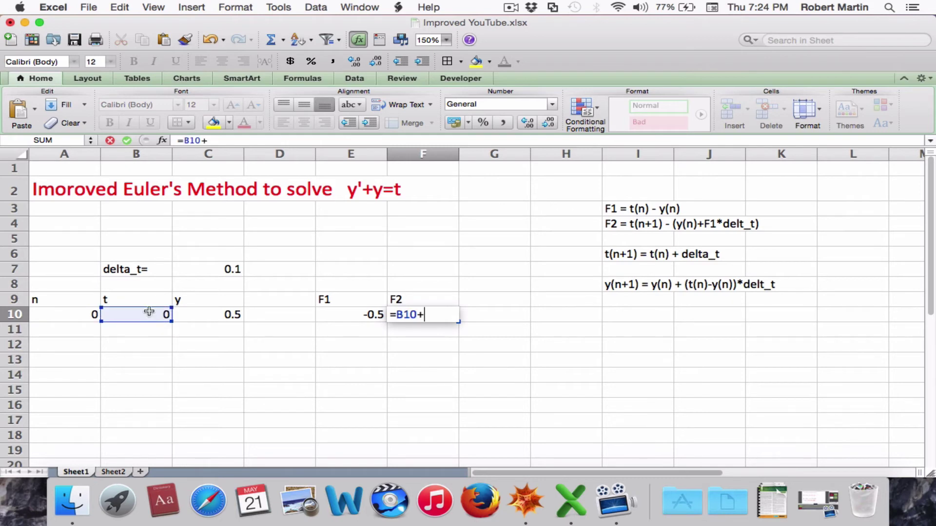
pyautogui.click(228, 273)
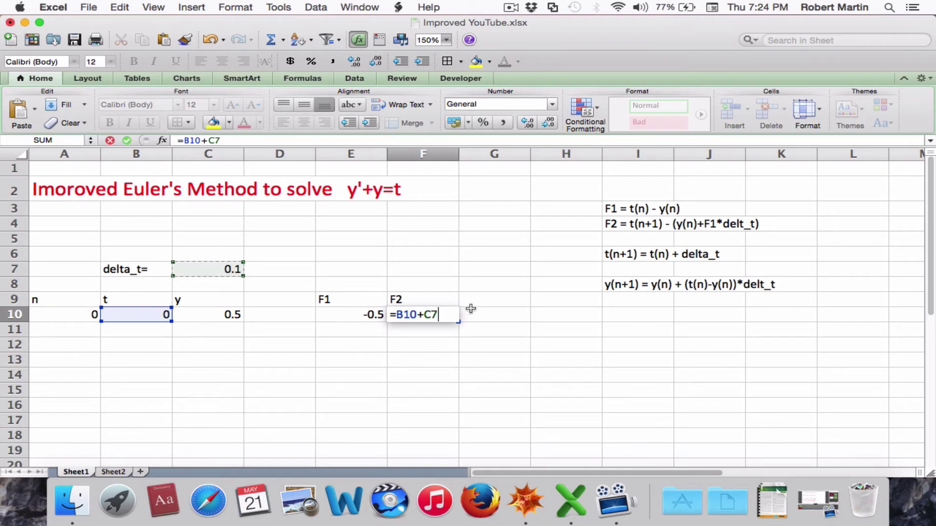
pyautogui.click(424, 315)
pyautogui.write('$')
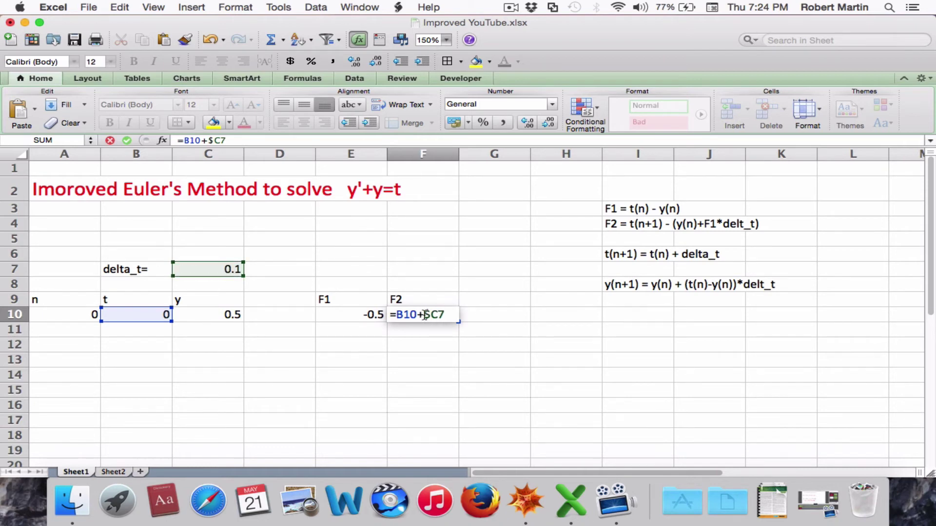
pyautogui.press('Right')
pyautogui.write('$7')
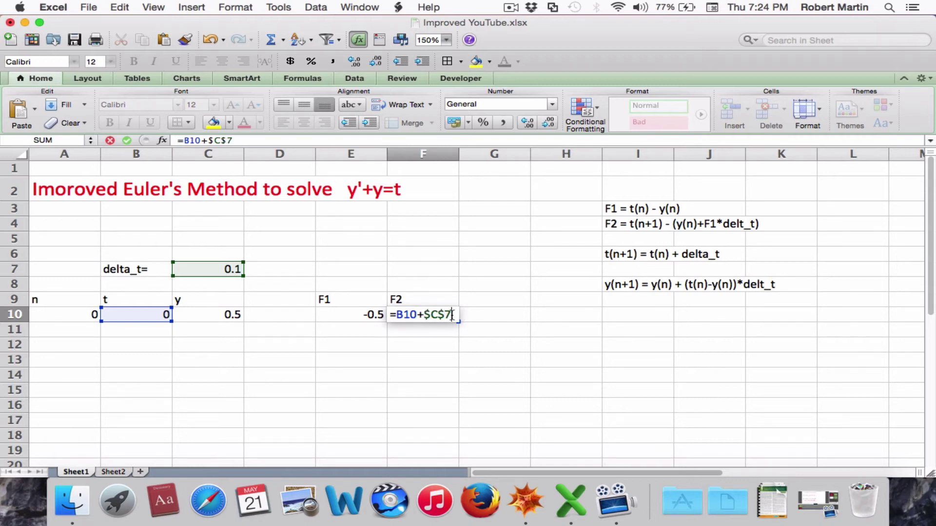
# Step: Complete the F2 formula in F10 by subtracting (C10+E10*$C$7), with delta_t as an absolute reference
pyautogui.write('-(')
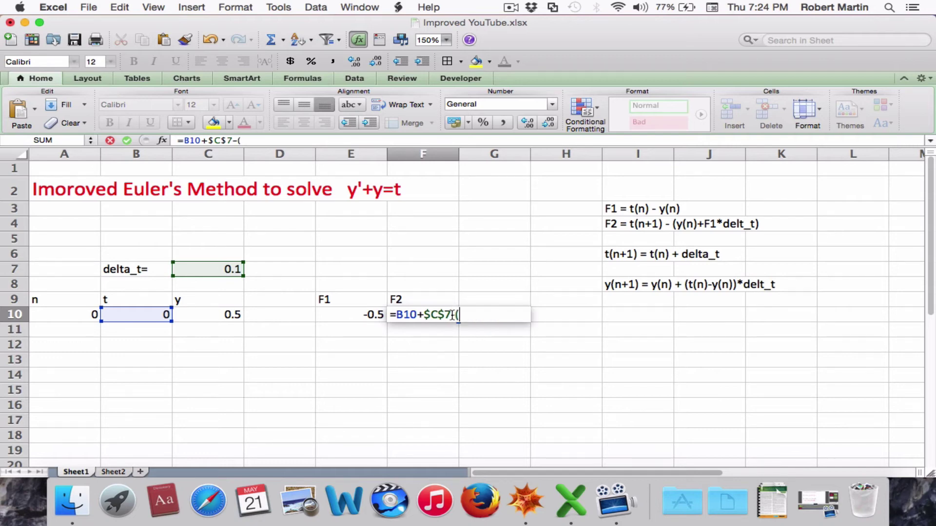
pyautogui.click(224, 317)
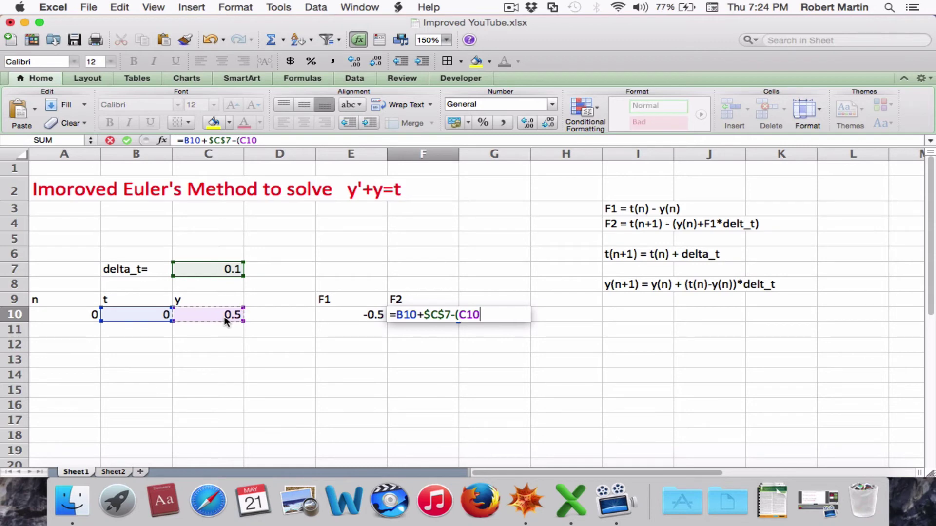
pyautogui.write('+')
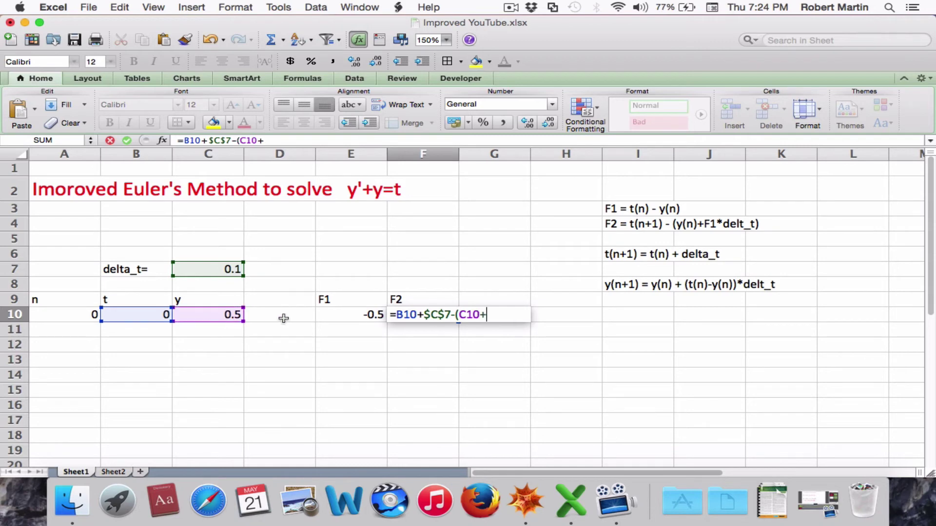
pyautogui.click(362, 316)
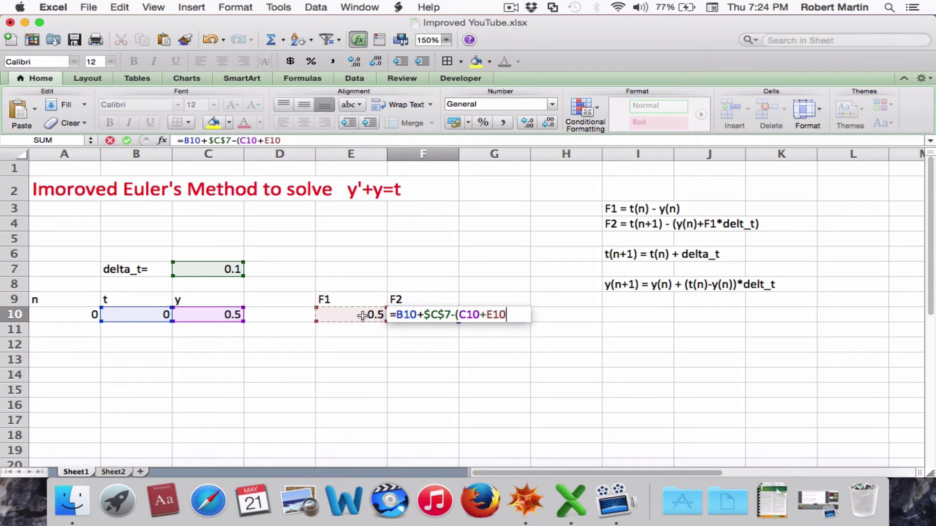
pyautogui.write('*')
pyautogui.click(232, 269)
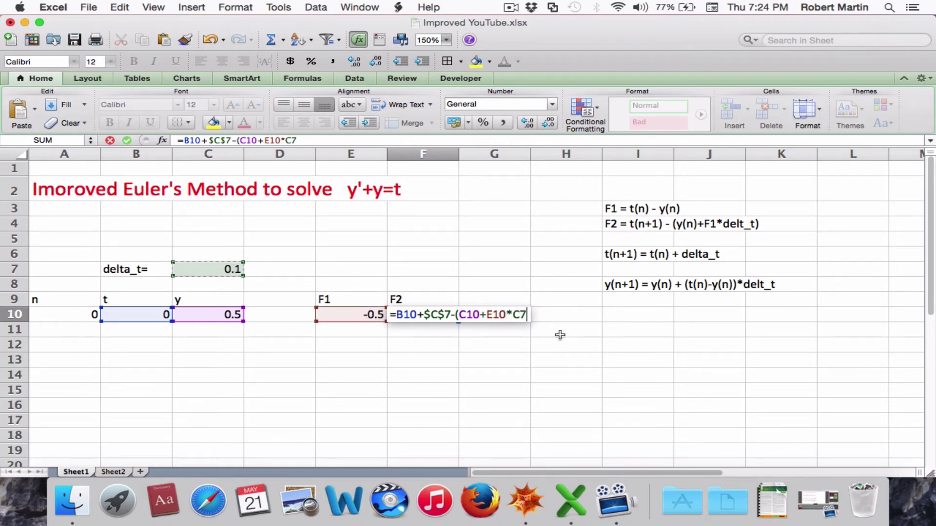
pyautogui.click(512, 317)
pyautogui.write('$')
pyautogui.press('Right')
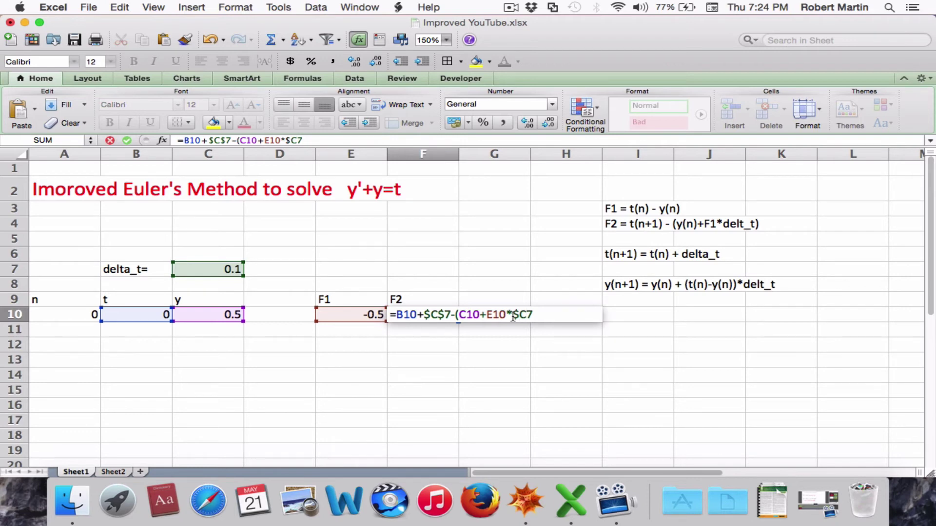
pyautogui.write('$')
pyautogui.press('Right')
pyautogui.write(')')
pyautogui.press('Return')
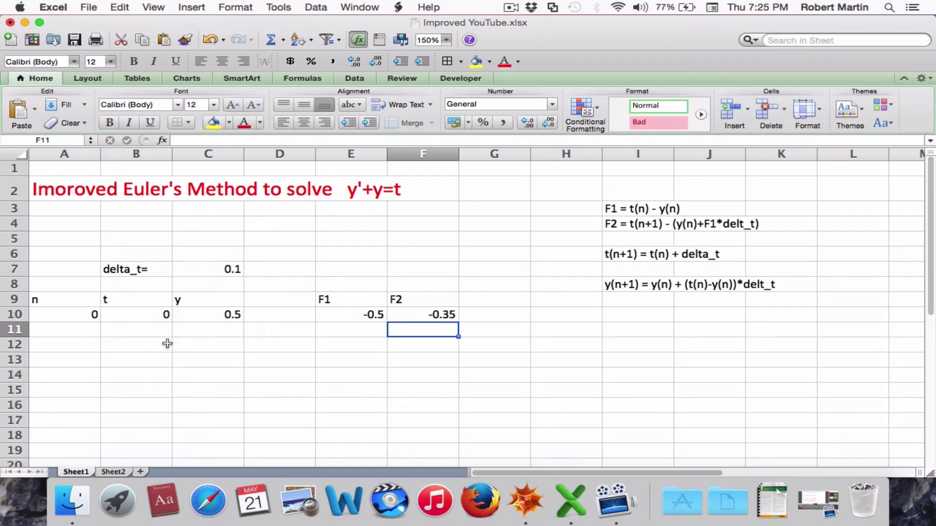
# Step: Enter the formula =B10+$C$7 in cell B11 to calculate the next t value
pyautogui.click(128, 330)
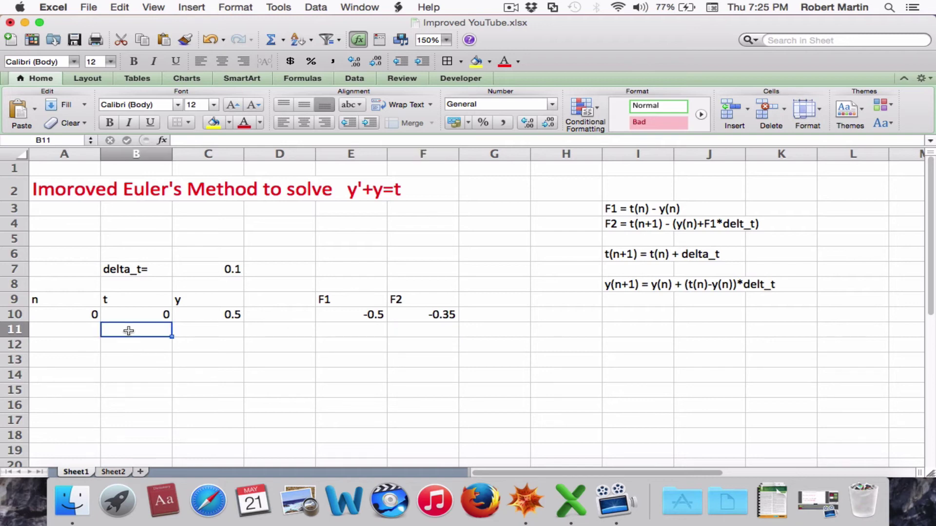
pyautogui.write('=')
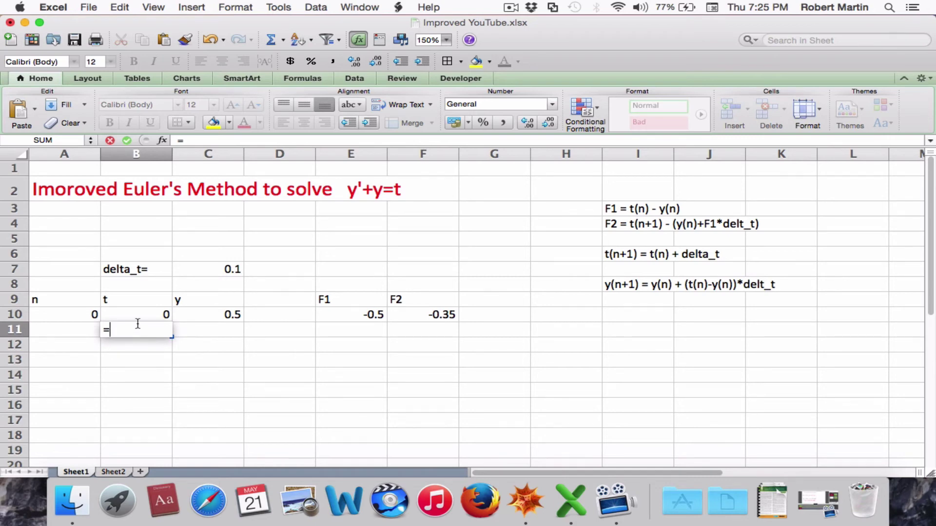
pyautogui.click(137, 315)
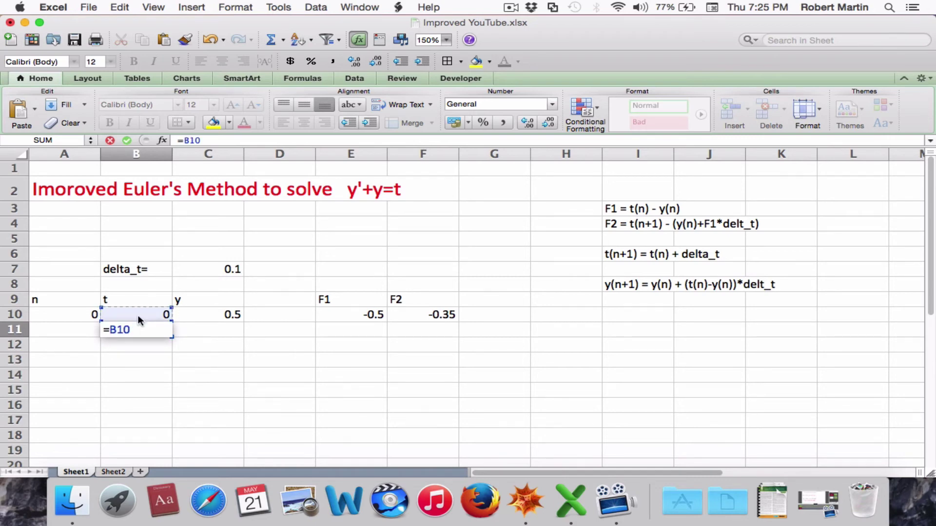
pyautogui.write('+')
pyautogui.click(232, 270)
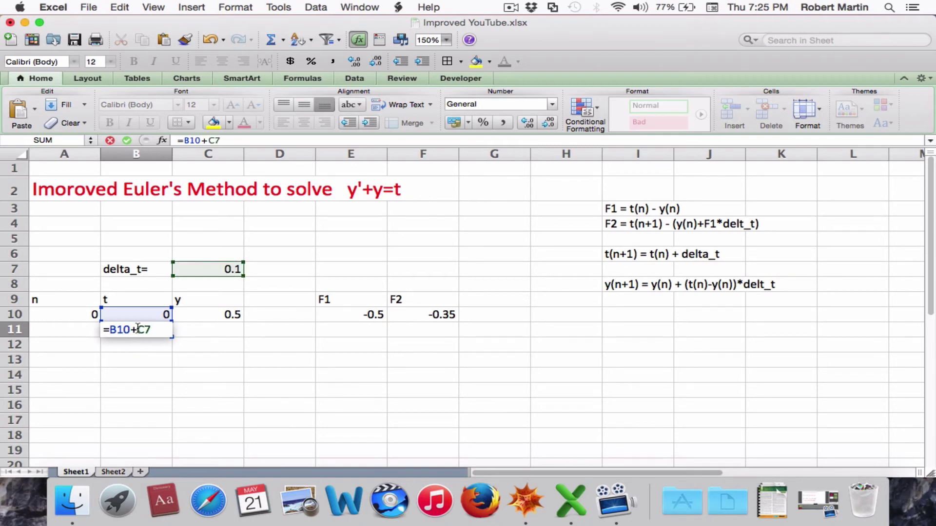
pyautogui.write('$')
pyautogui.press('Right')
pyautogui.write('$')
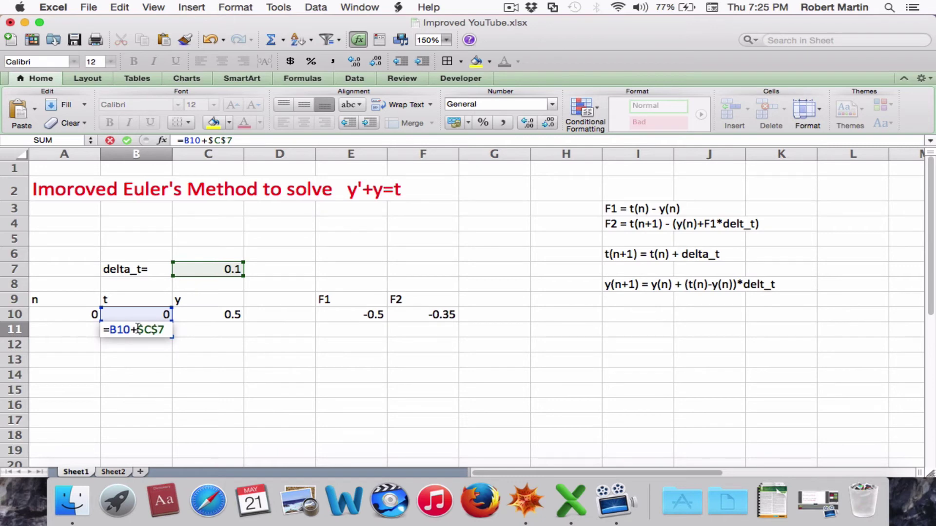
pyautogui.press('Return')
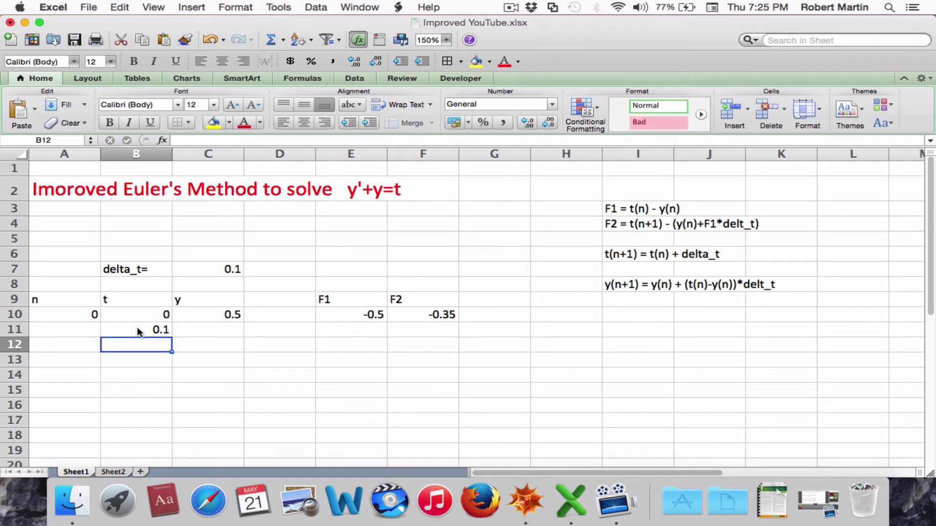
# Step: Begin the next y formula in cell C11 with =C10+(E10+F10), adding the sum of F1 and F2 to y
pyautogui.click(220, 330)
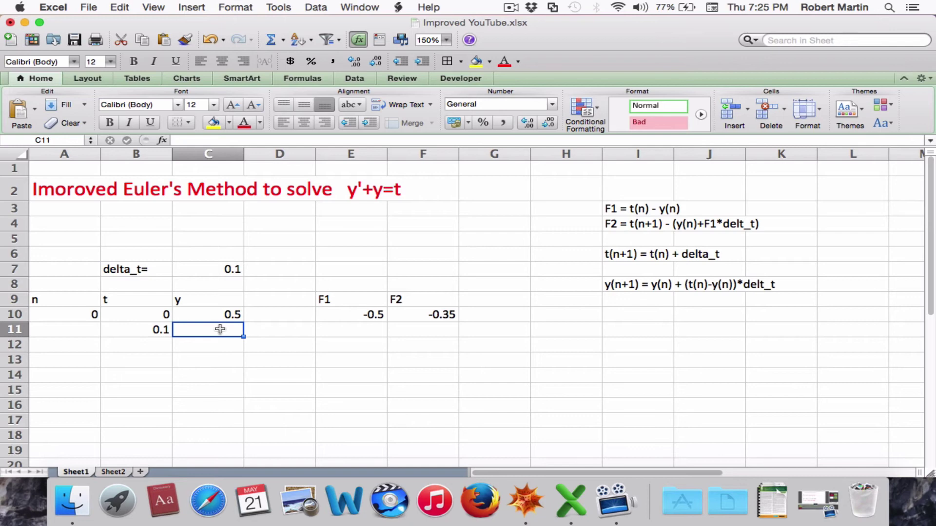
pyautogui.write('=')
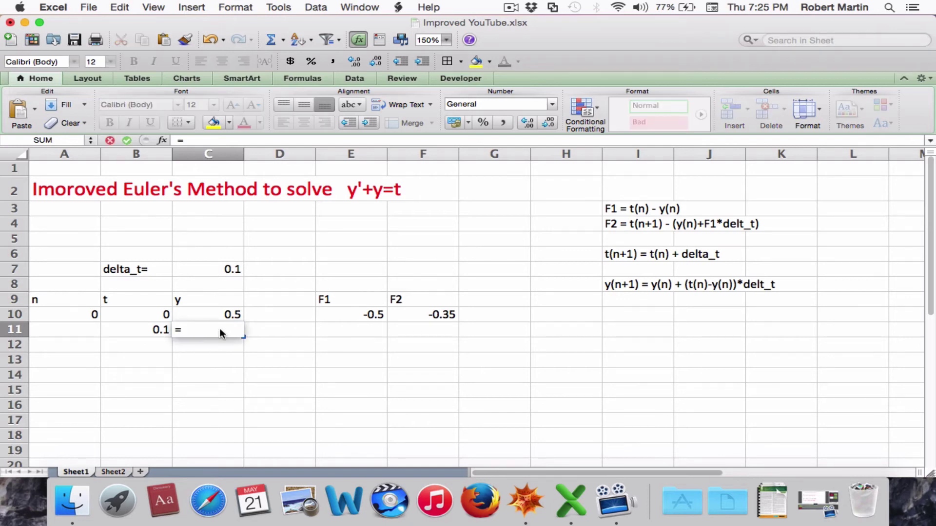
pyautogui.click(217, 315)
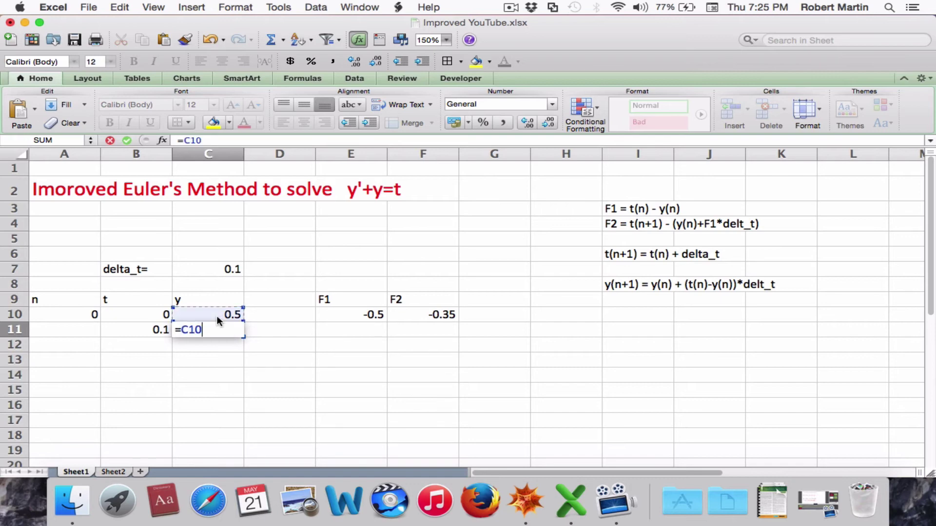
pyautogui.write('+')
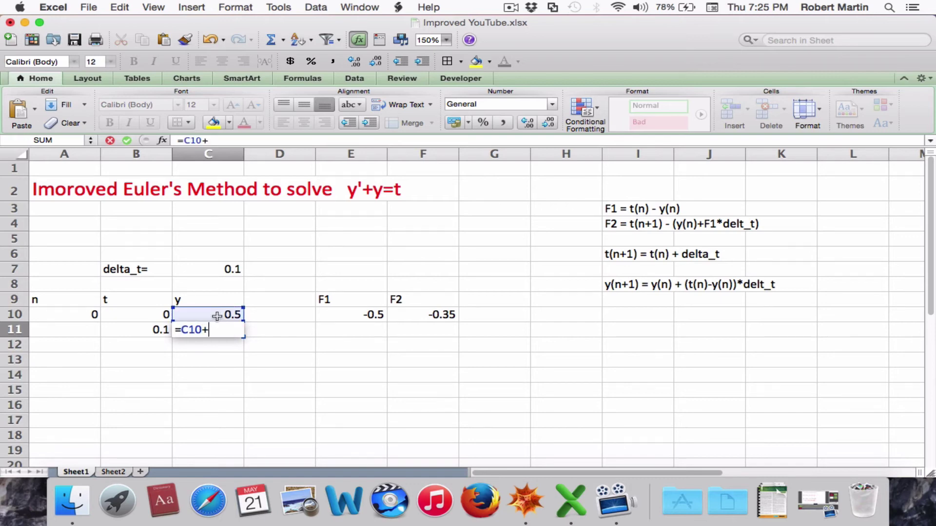
pyautogui.write('(')
pyautogui.click(344, 315)
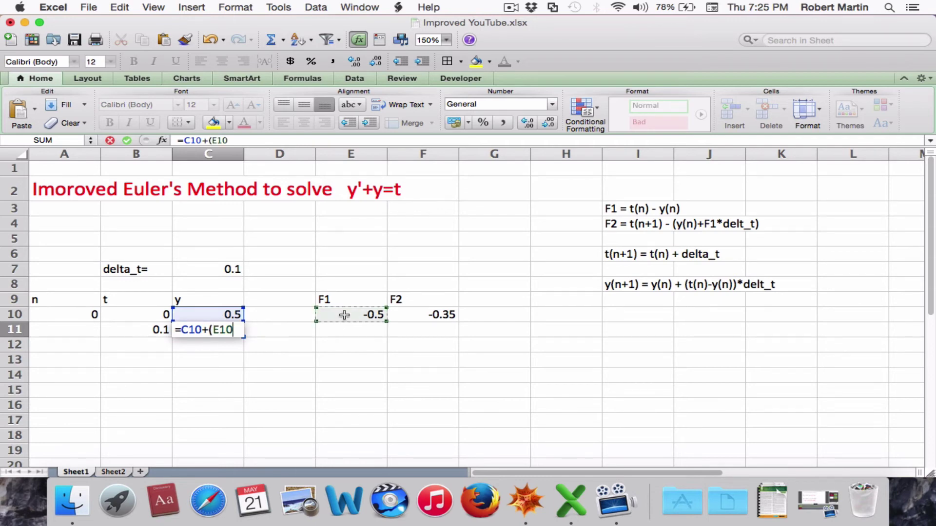
pyautogui.write('+')
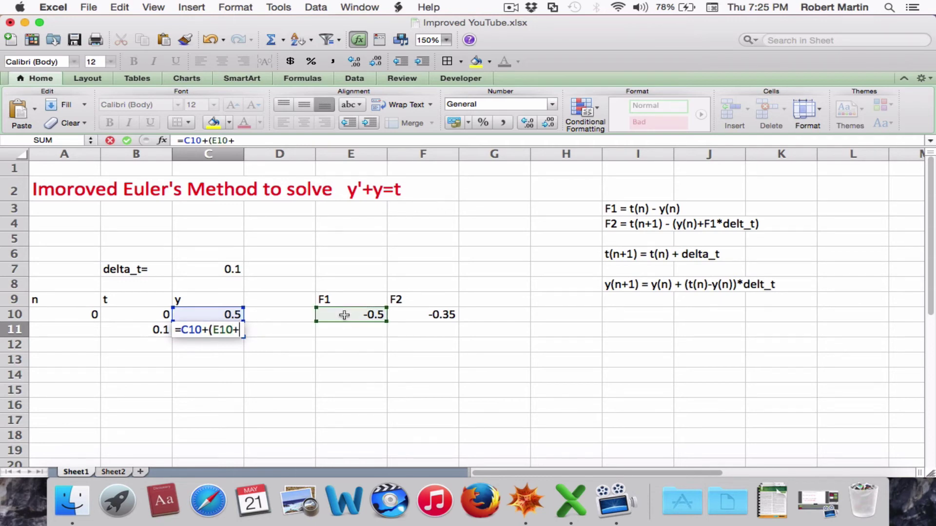
pyautogui.click(428, 314)
pyautogui.write(')')
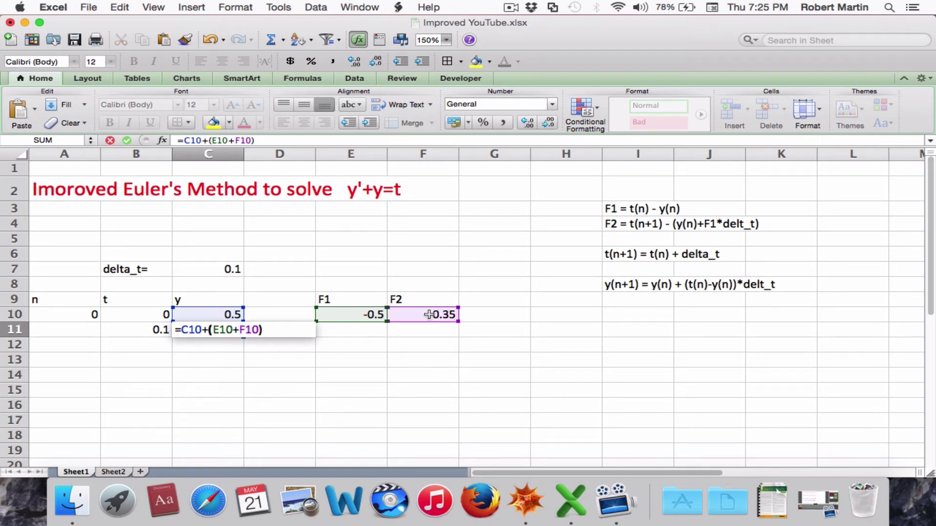
# Step: Complete the y formula in C11 with /2*$C$7, using an absolute reference for delta_t
pyautogui.write('/2*')
pyautogui.click(232, 269)
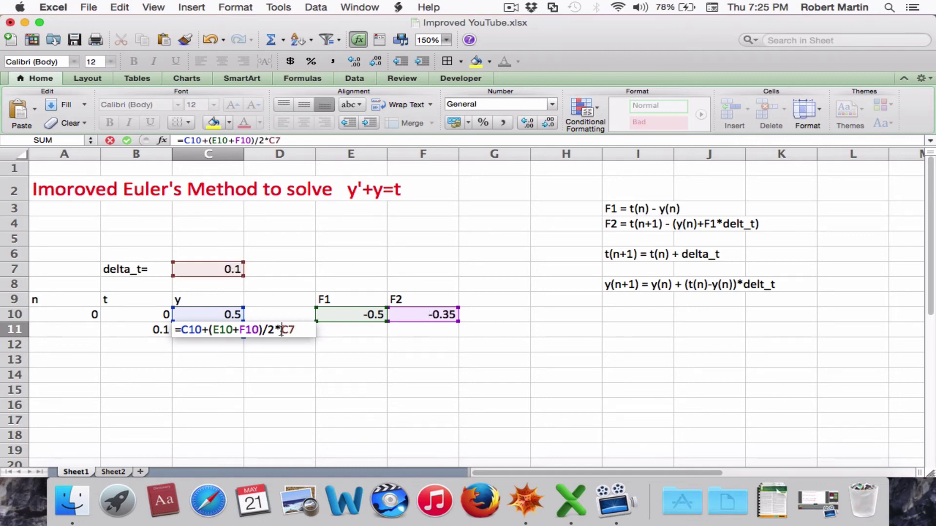
pyautogui.write('$')
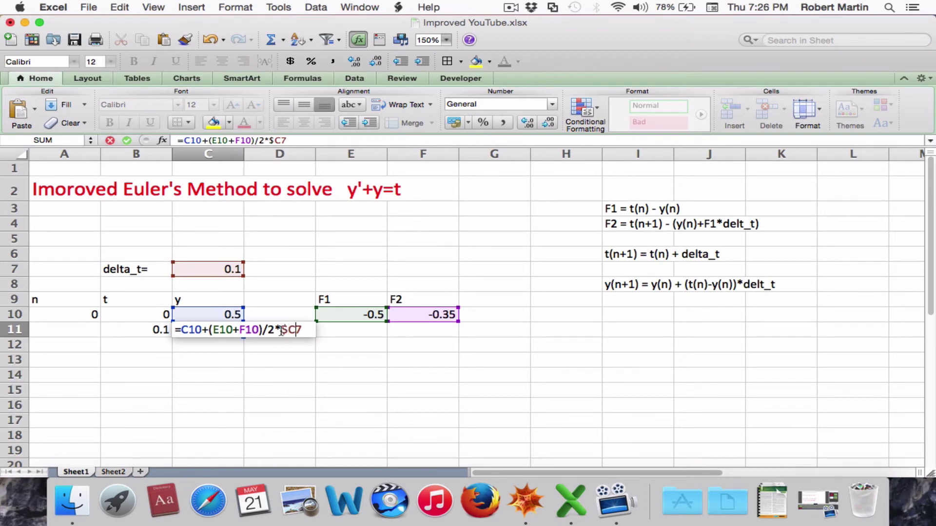
pyautogui.press('Right')
pyautogui.write('$')
pyautogui.press('Return')
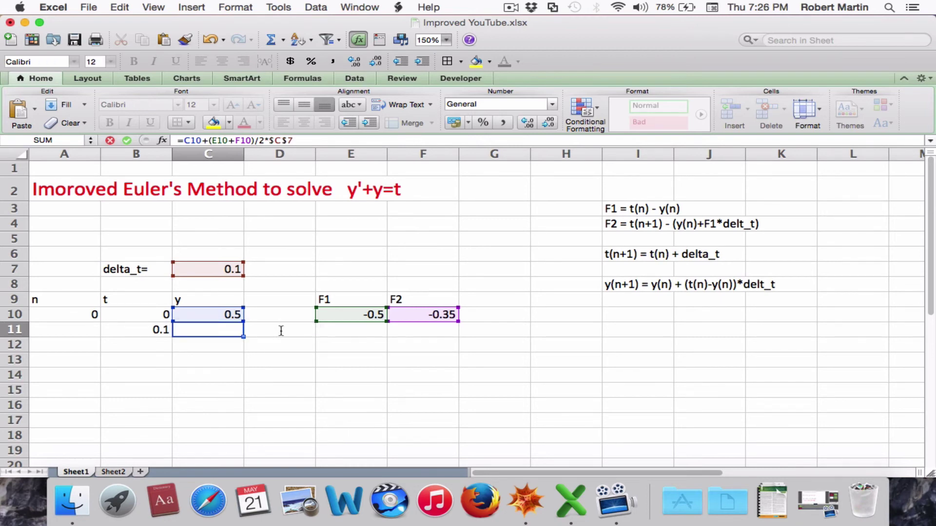
# Step: Copy the F1 and F2 formulas from E10:F10 down to row 11
pyautogui.click(329, 329)
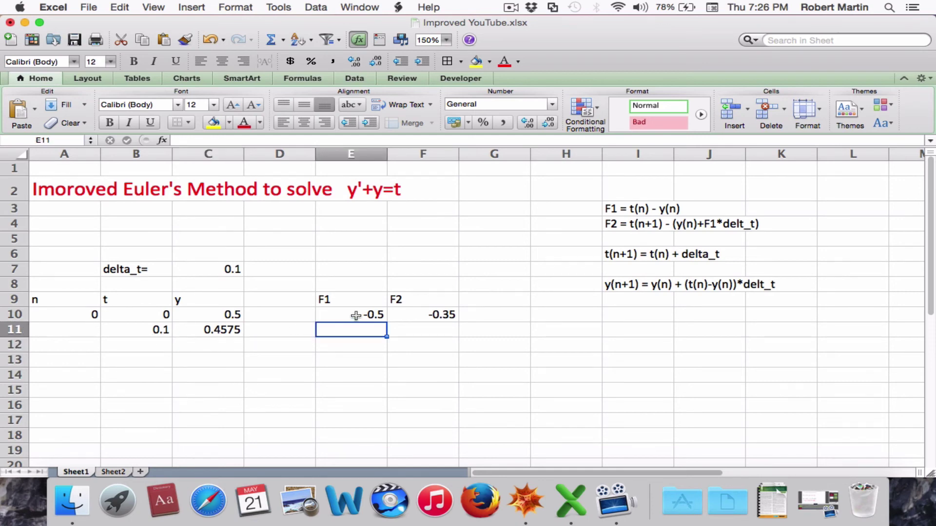
pyautogui.moveTo(356, 319); pyautogui.dragTo(409, 319)
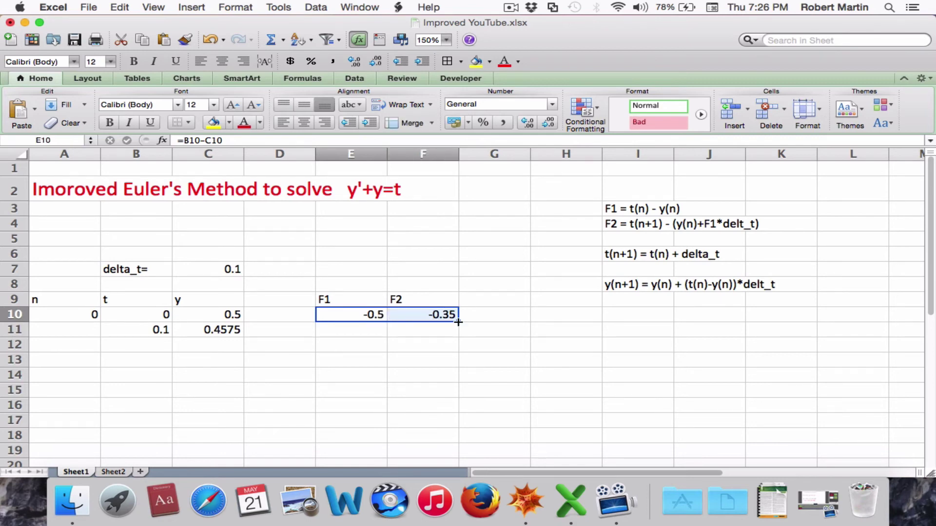
pyautogui.moveTo(458, 322); pyautogui.dragTo(459, 334)
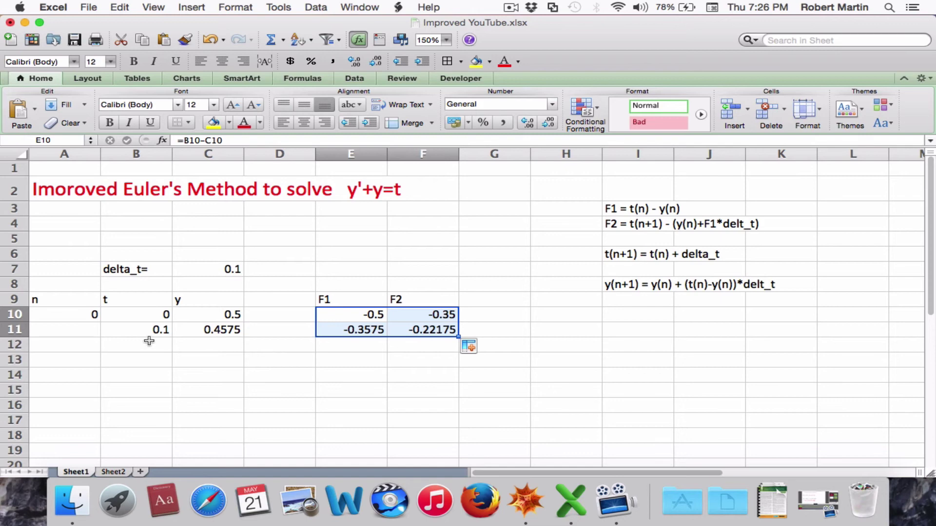
# Step: Enter 1 in cell A11 and extend the n series from A10:A11 down to 12 in A22
pyautogui.click(86, 318)
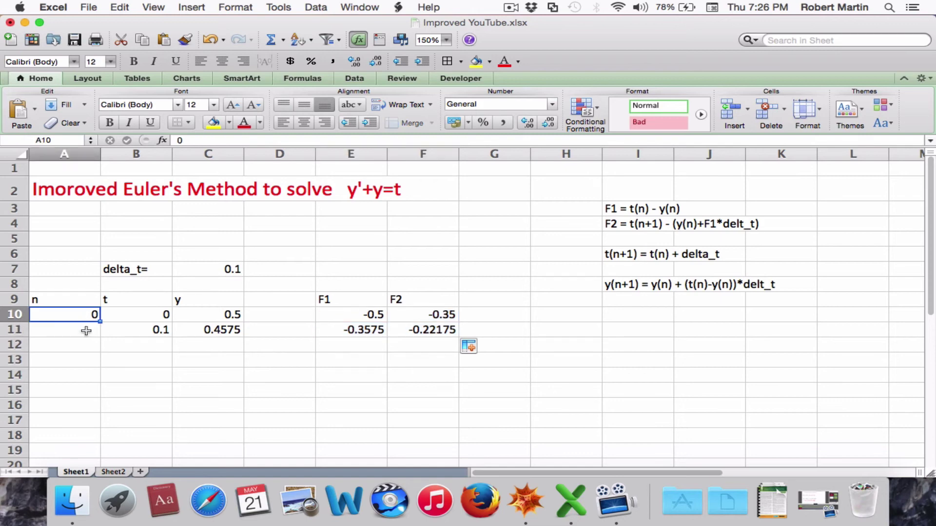
pyautogui.click(86, 332)
pyautogui.write('1')
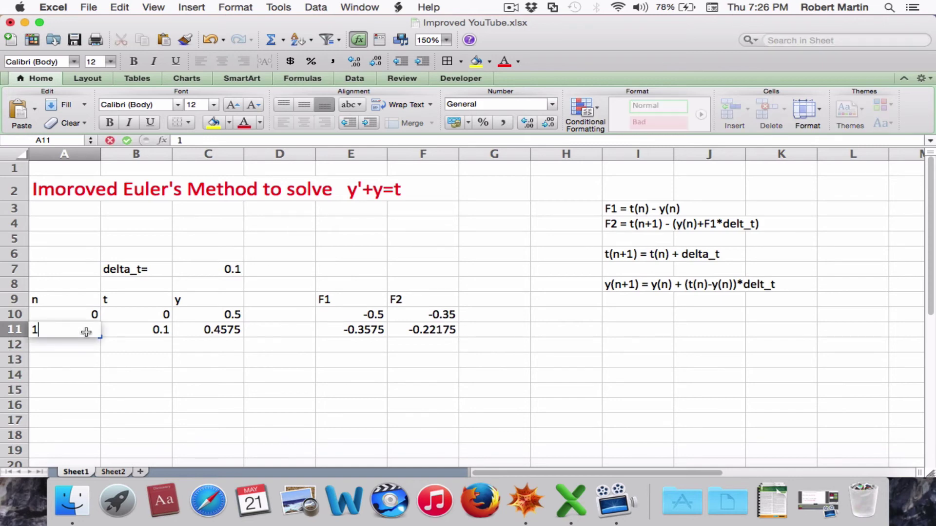
pyautogui.press('Return')
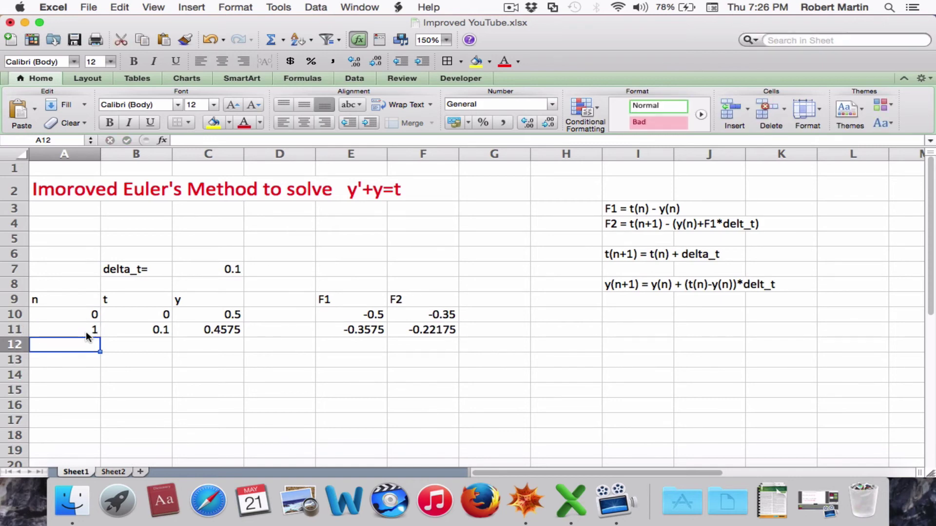
pyautogui.moveTo(81, 315); pyautogui.dragTo(95, 433)
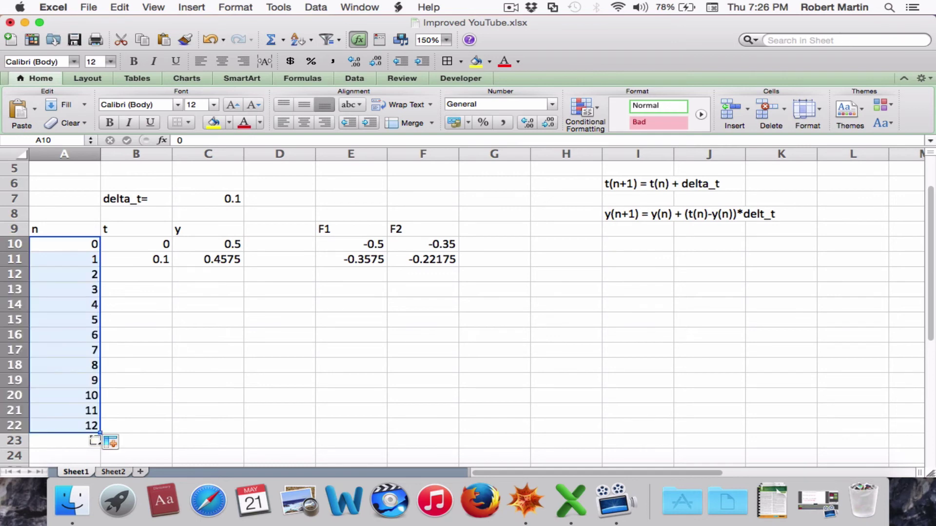
# Step: Fill the t, y, F1 and F2 formulas from B11:F11 down to row 22
pyautogui.click(211, 284)
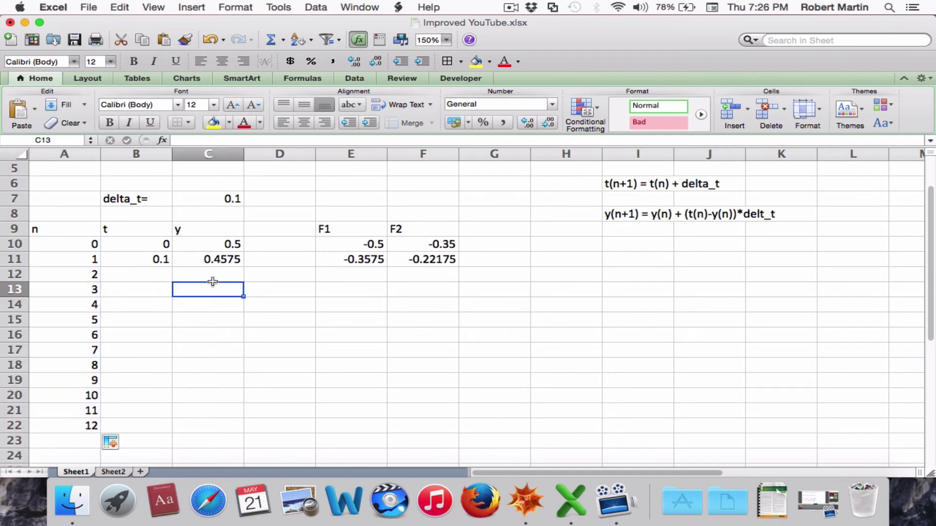
pyautogui.moveTo(157, 261); pyautogui.dragTo(437, 265)
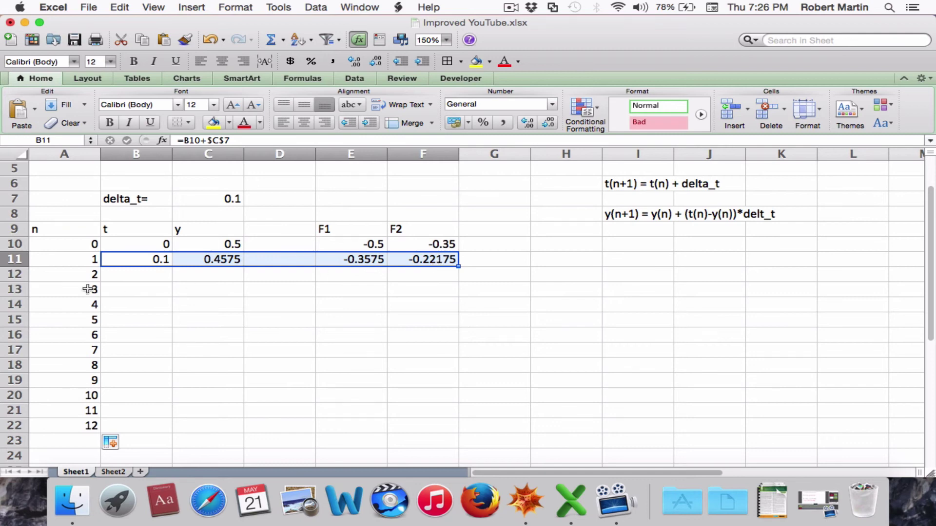
pyautogui.doubleClick(459, 267)
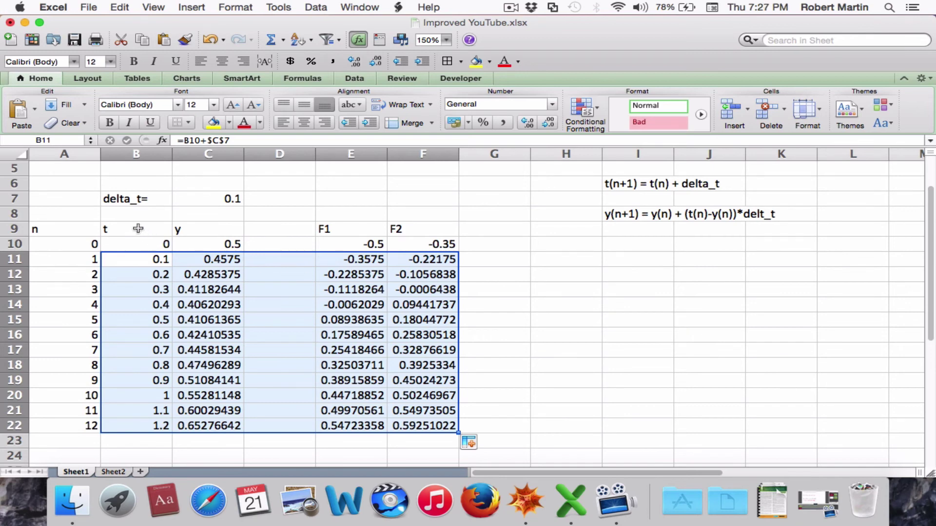
# Step: Insert a scatter chart of y against t from the range B9:C22, with markers joined by a line
pyautogui.moveTo(138, 229); pyautogui.dragTo(241, 430)
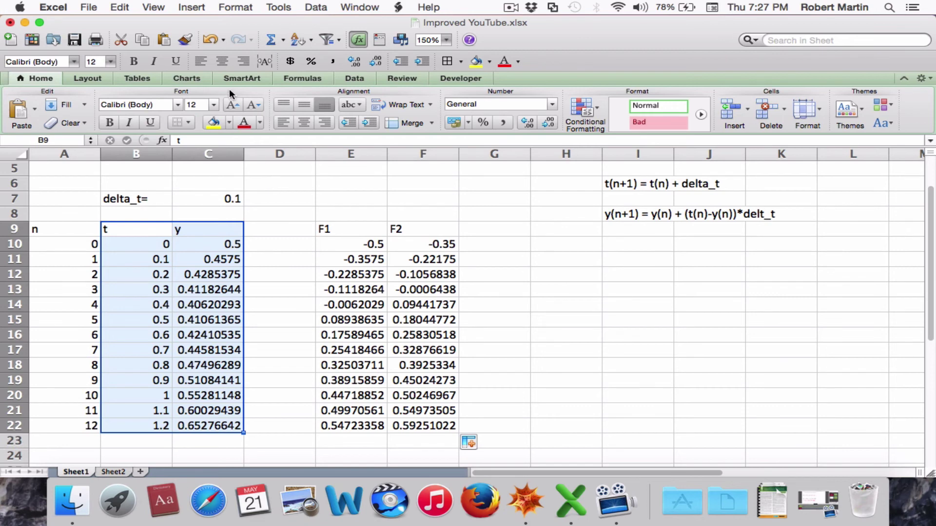
pyautogui.click(196, 80)
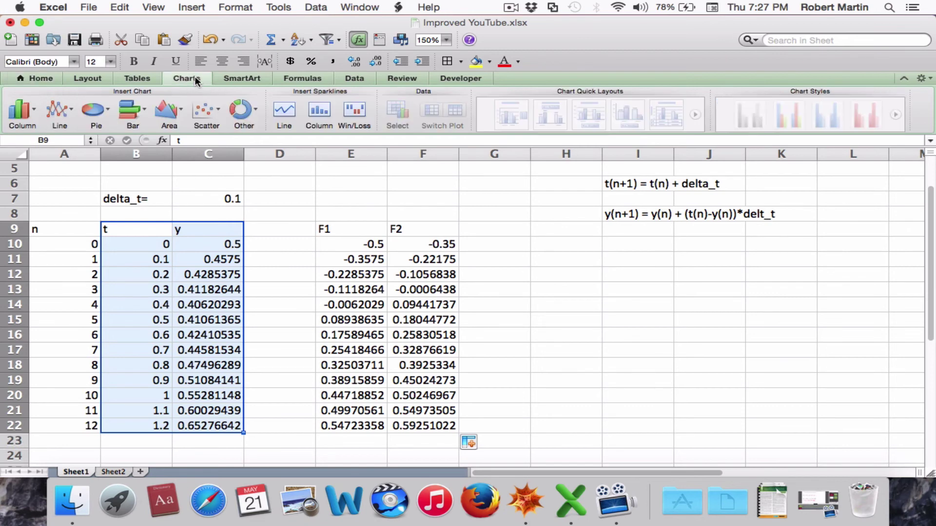
pyautogui.click(214, 108)
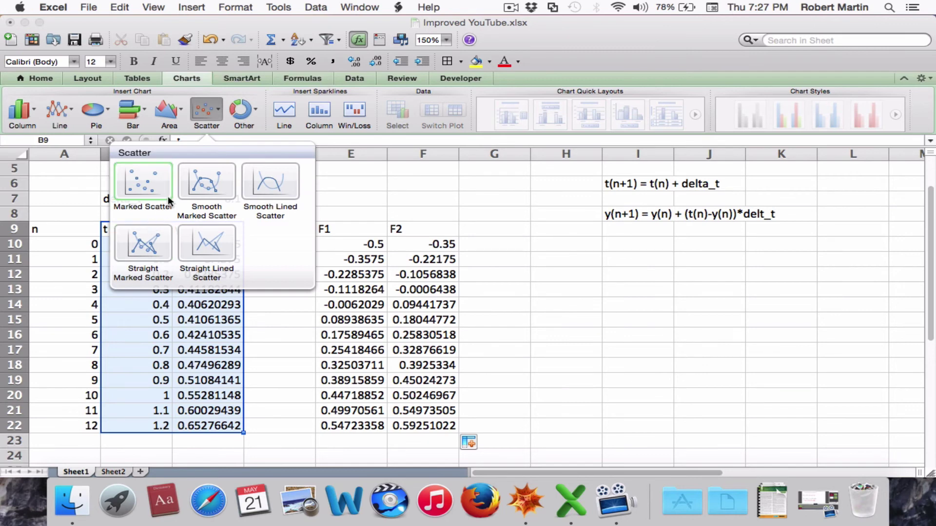
pyautogui.click(146, 183)
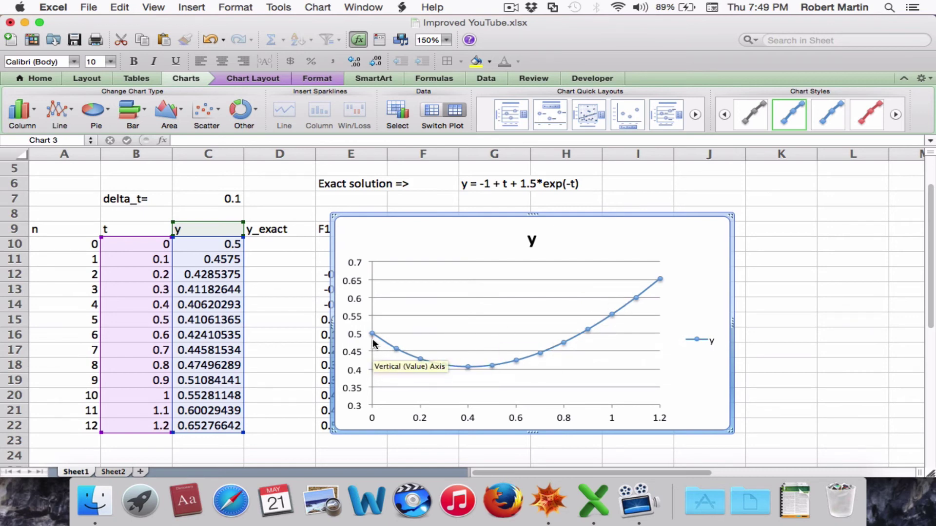
pyautogui.moveTo(370, 335)
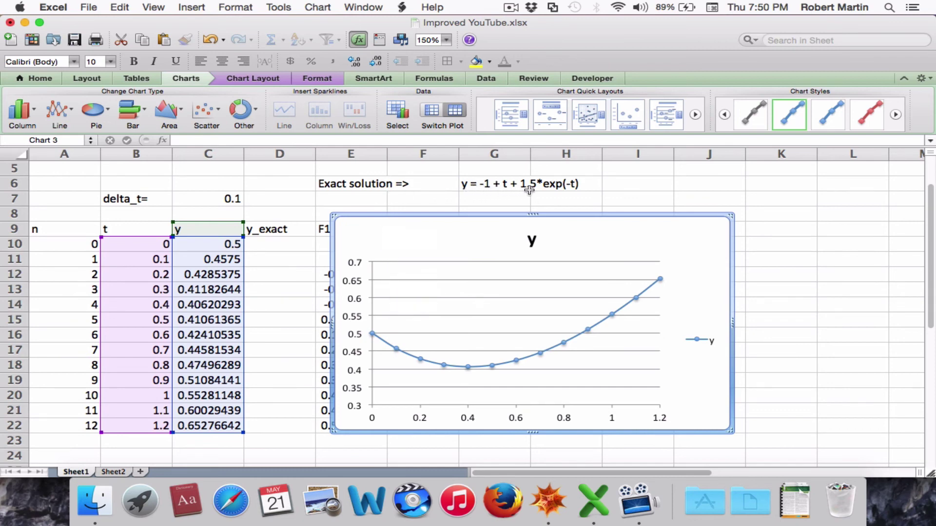
# Step: Begin the exact solution formula in cell D10 under y_exact with =-1+B10+1.5*
pyautogui.click(267, 247)
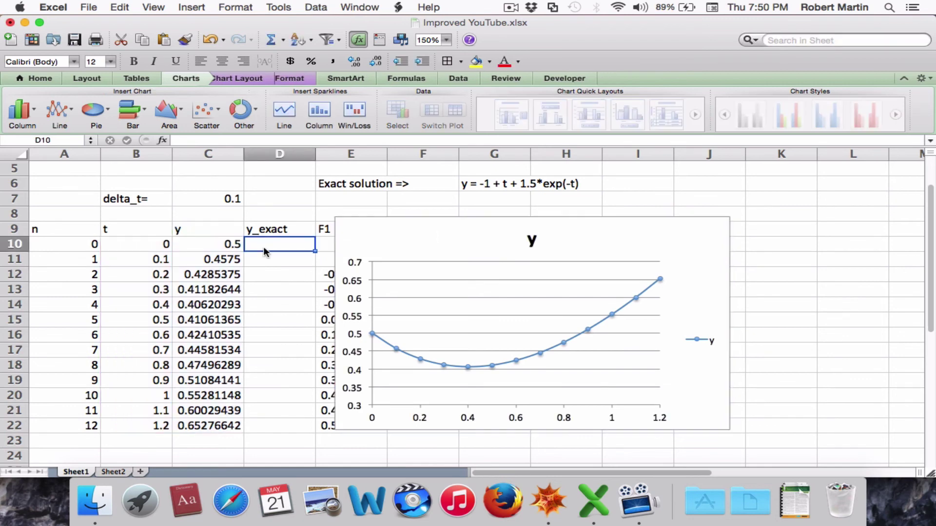
pyautogui.write('=')
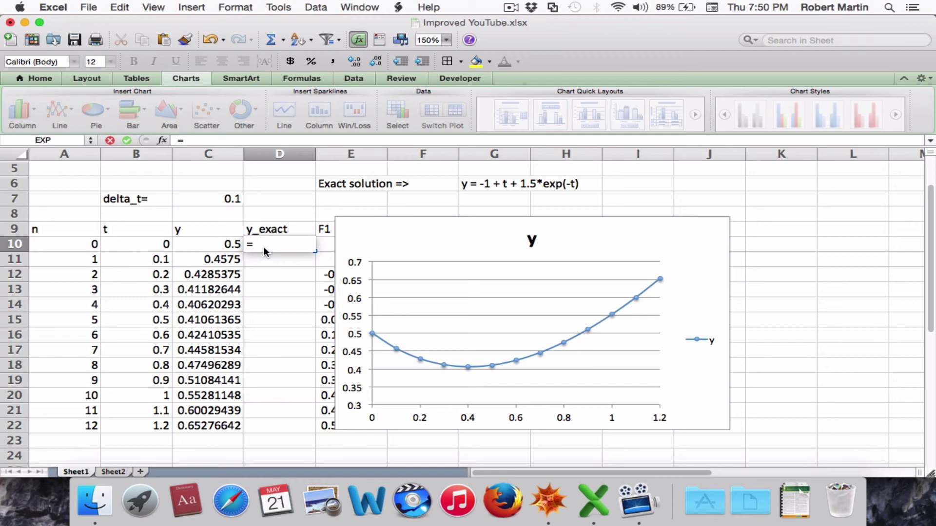
pyautogui.write('-1+')
pyautogui.click(144, 245)
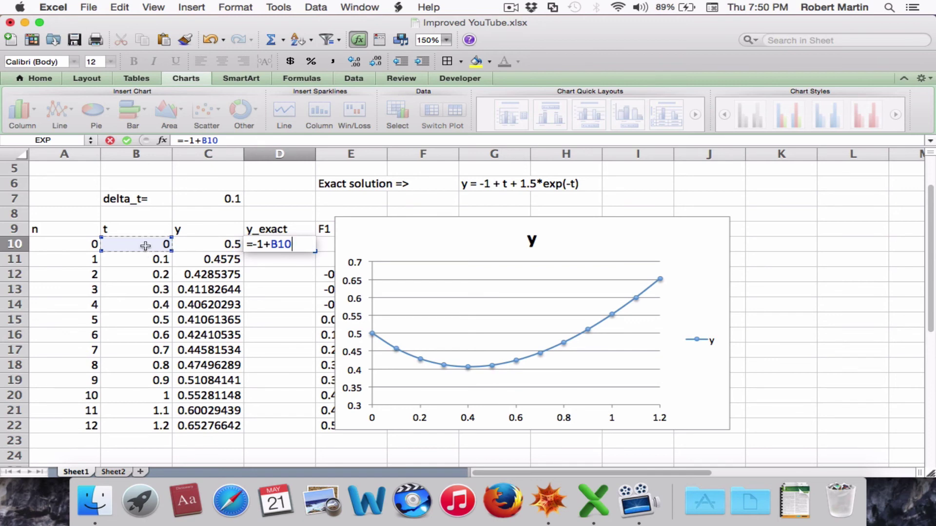
pyautogui.write('+')
pyautogui.write('1.')
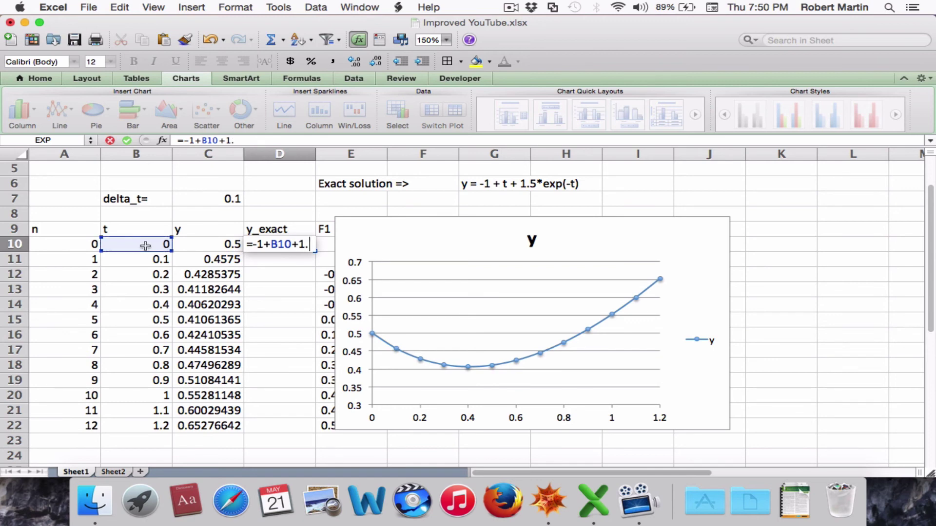
pyautogui.write('5*')
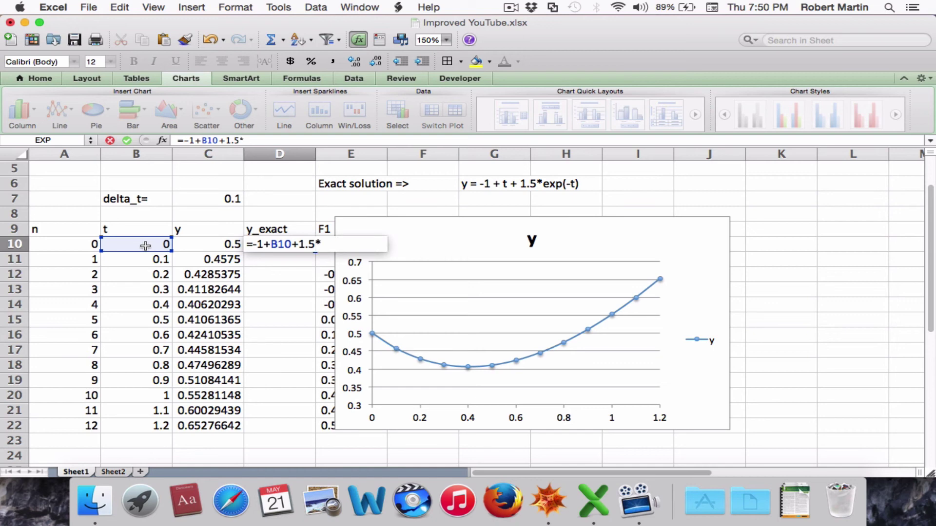
# Step: Complete the D10 formula with exp(-B10) and fill it down the y_exact column to row 22
pyautogui.write('exp(')
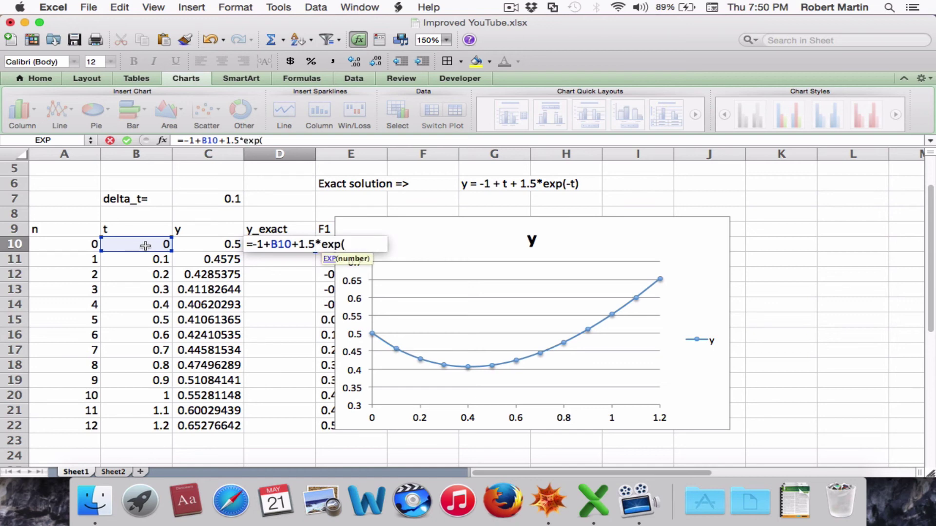
pyautogui.write('-')
pyautogui.click(145, 247)
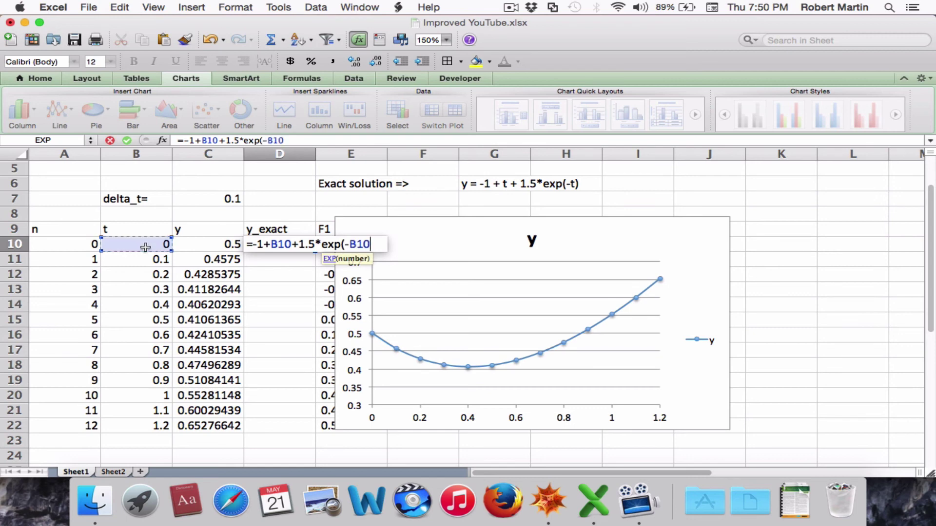
pyautogui.write(')')
pyautogui.press('Return')
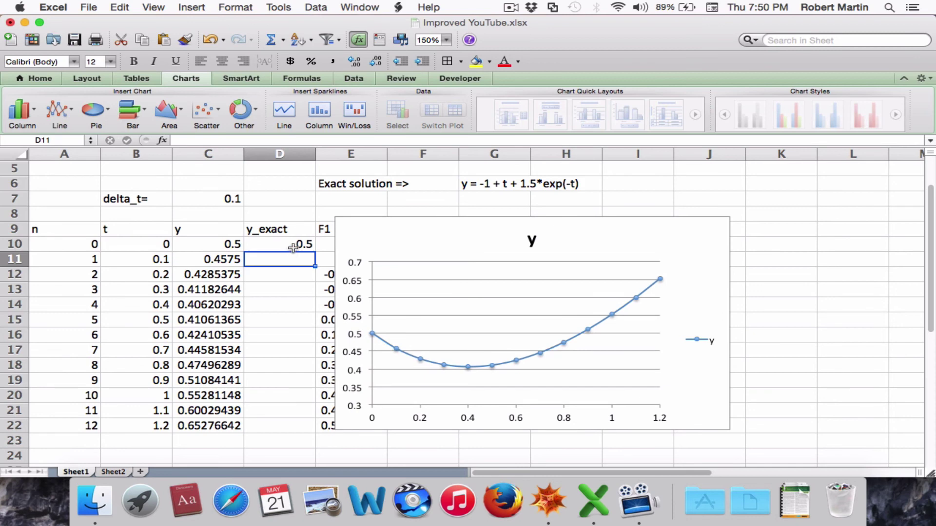
pyautogui.click(293, 248)
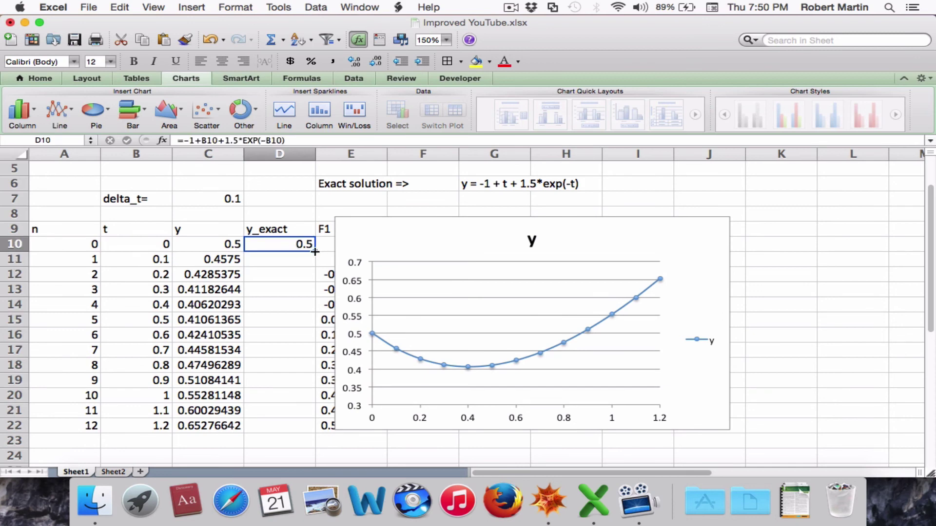
pyautogui.doubleClick(315, 252)
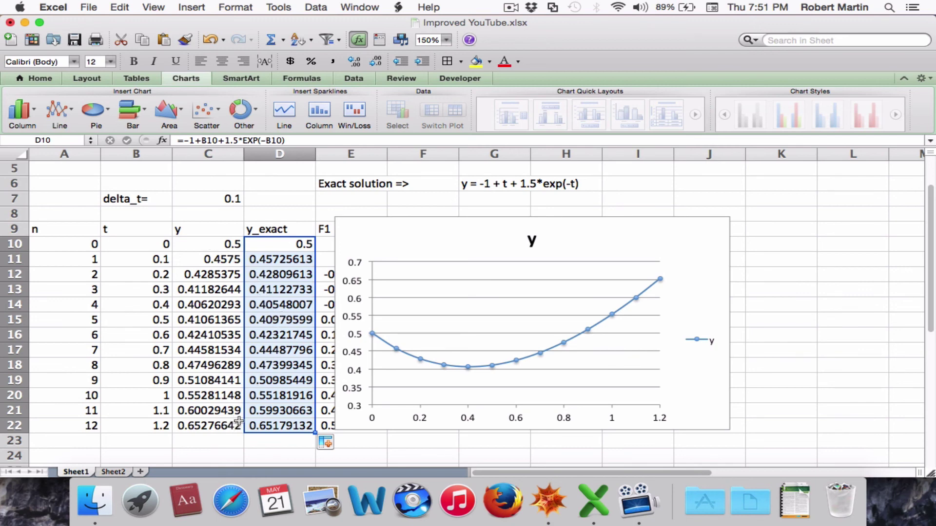
# Step: Open the first F1 formula in cell E10 to inspect how it is computed from the y value
pyautogui.moveTo(376, 338)
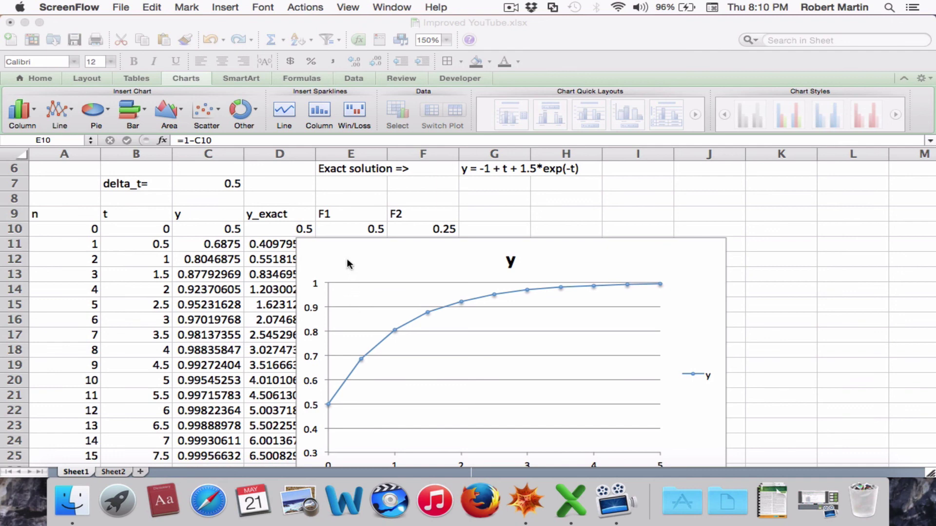
pyautogui.click(341, 223)
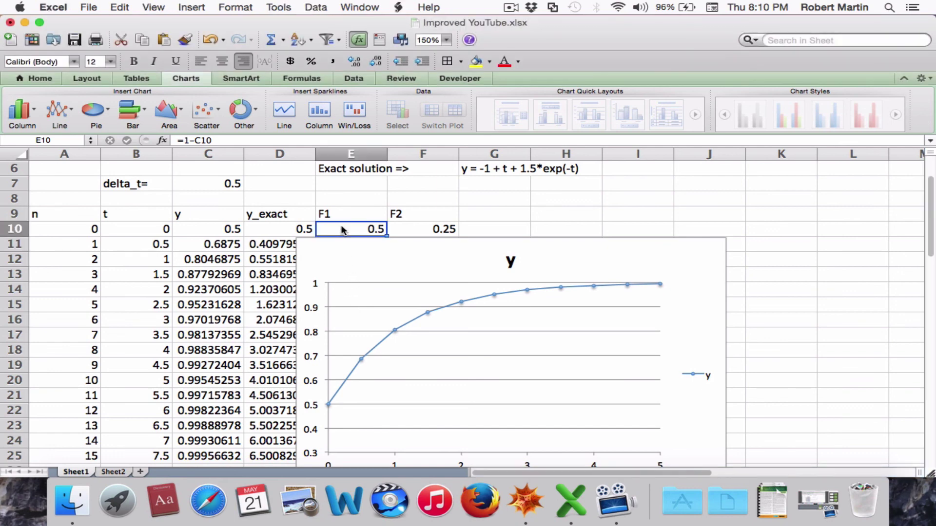
pyautogui.doubleClick(341, 224)
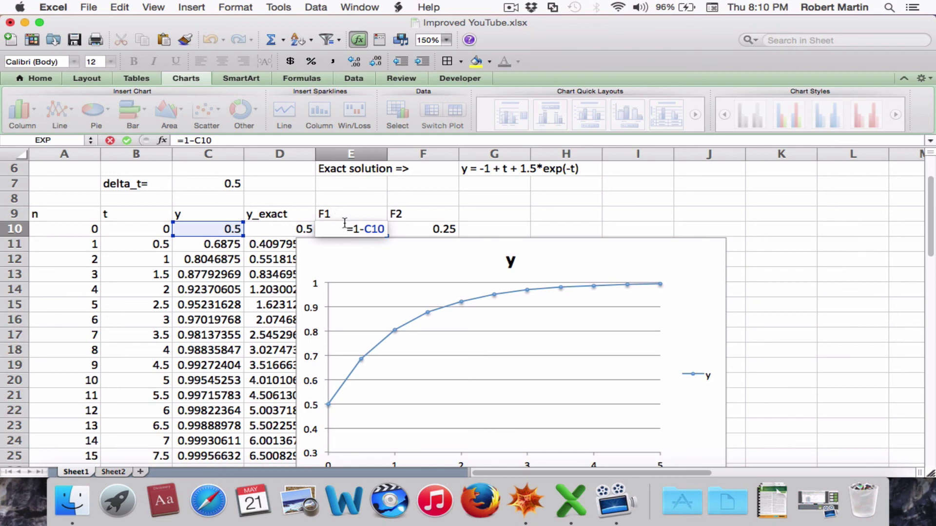
pyautogui.write('=')
pyautogui.click(503, 229)
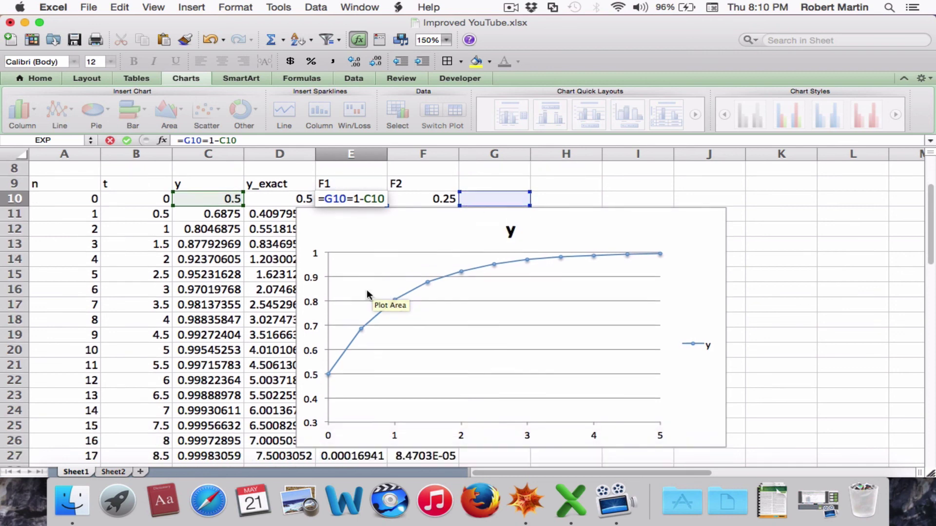
# Step: Examine the chart of y against t for the modified equation, along with the delta_t value and the table rows
pyautogui.scroll(-3, 366, 292)
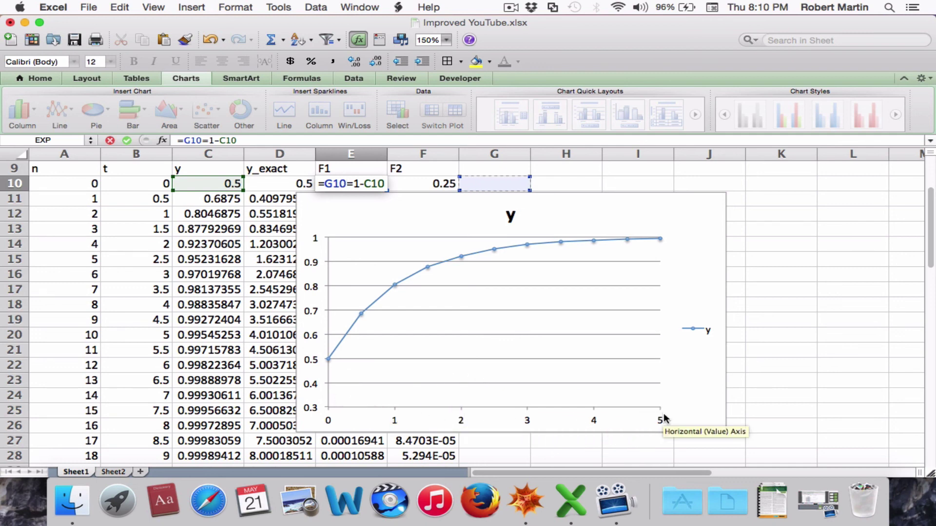
pyautogui.moveTo(656, 242)
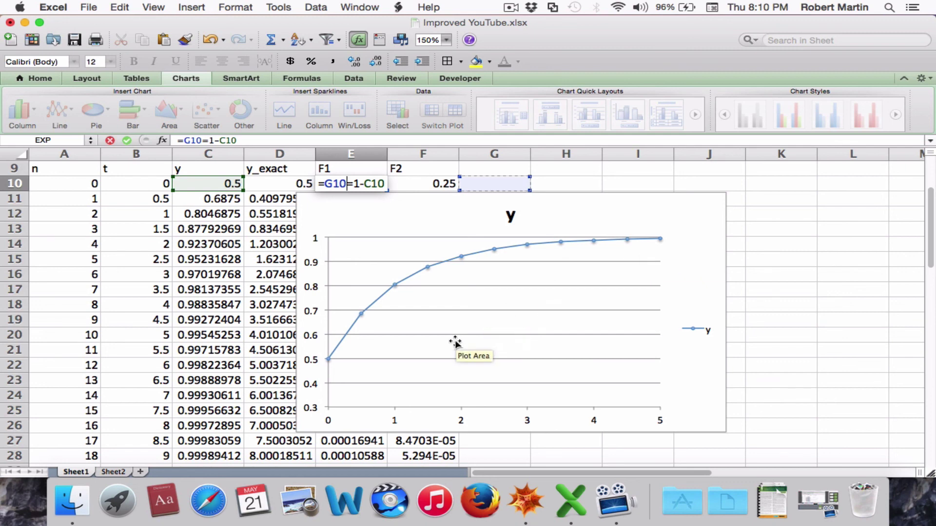
pyautogui.scroll(5, 454, 339)
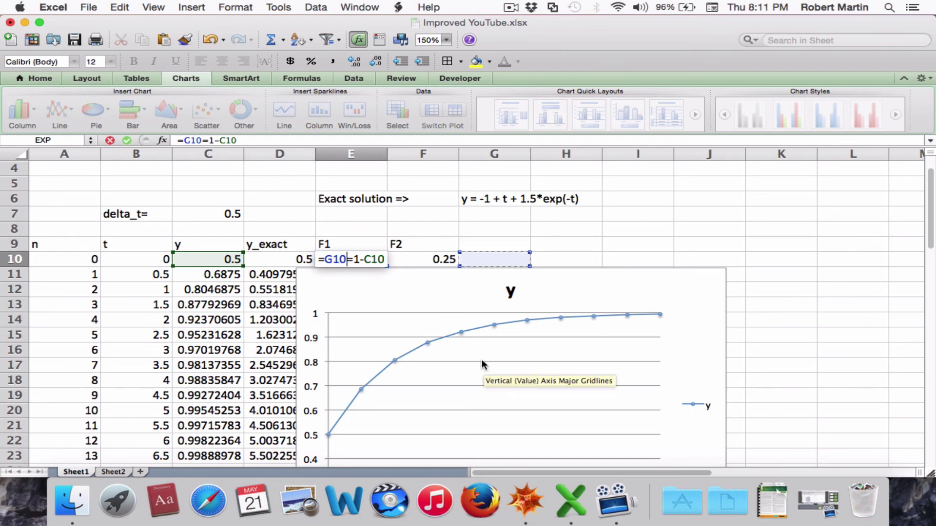
pyautogui.scroll(-2, 481, 364)
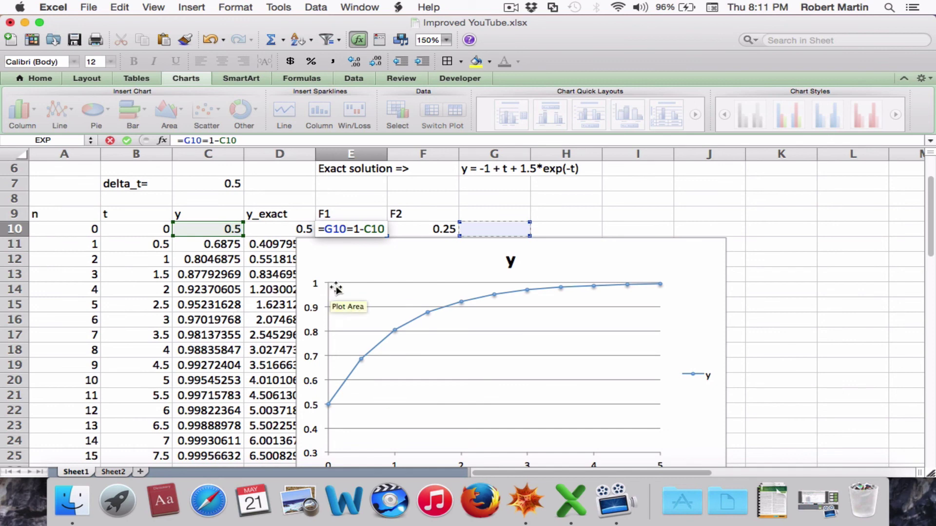
pyautogui.scroll(-2, 343, 256)
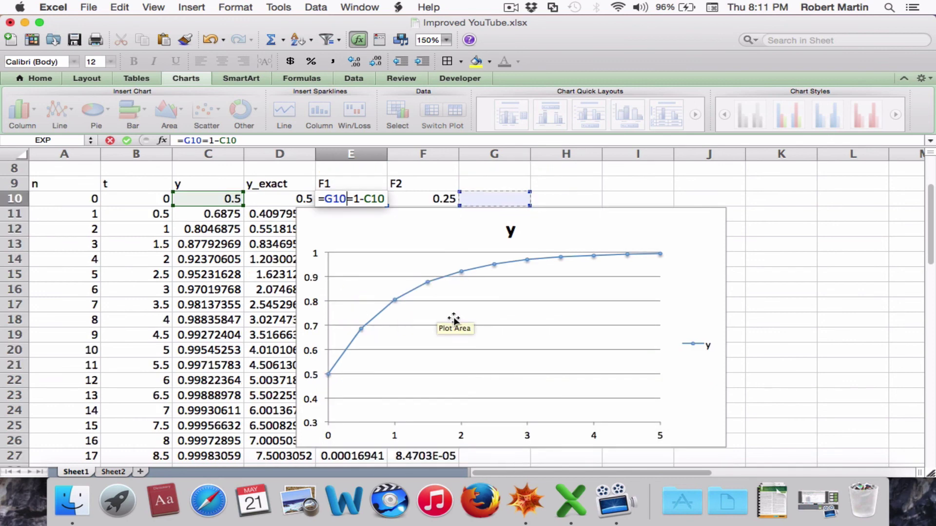